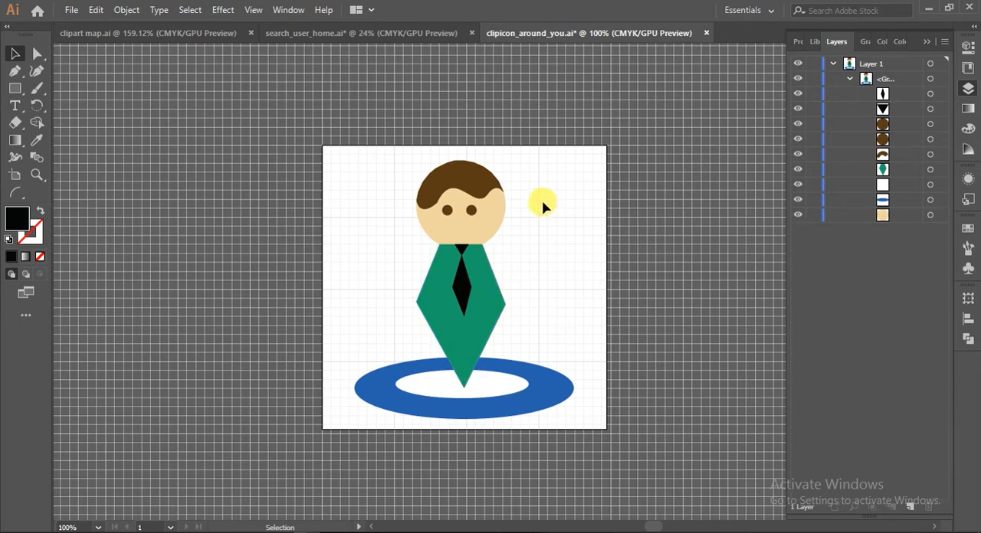
# Collapse Layer 1 and its nested group, and make the Layers panel slightly wider
pyautogui.click(849, 79)
pyautogui.click(833, 65)
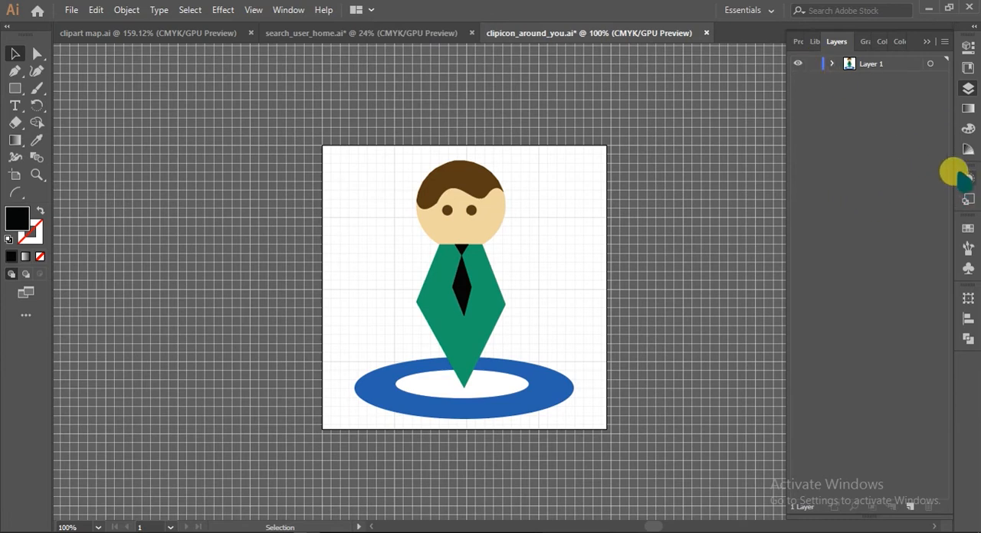
pyautogui.click(965, 90)
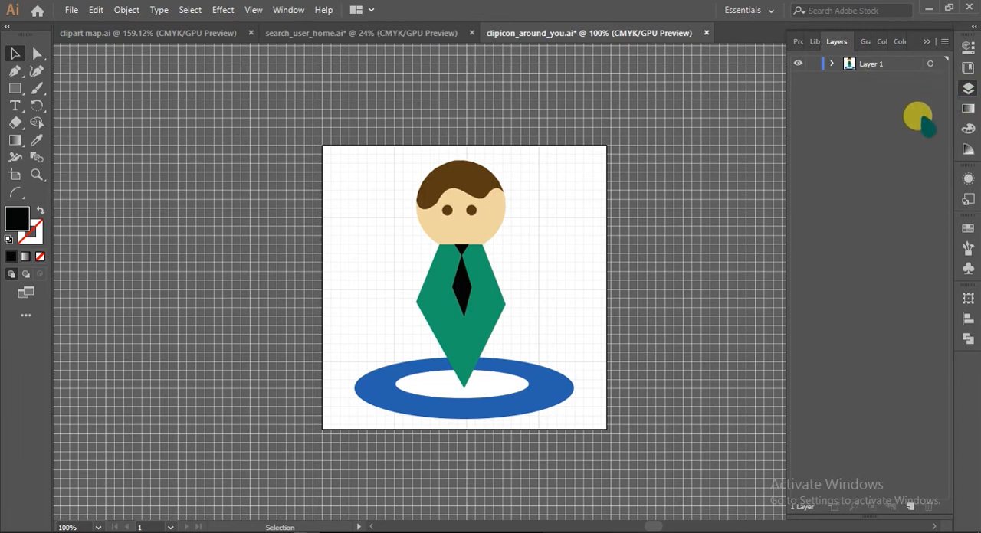
pyautogui.click(289, 9)
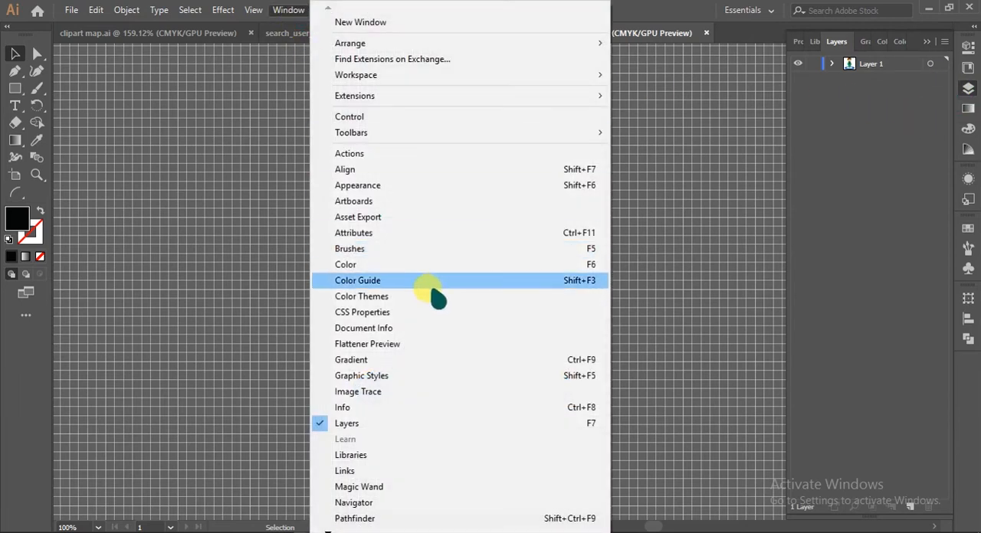
pyautogui.click(901, 178)
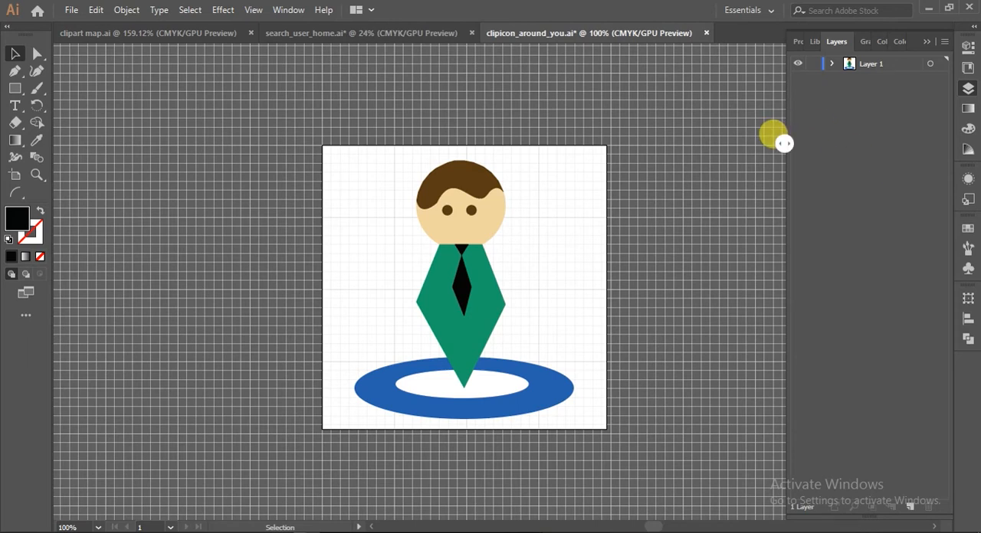
pyautogui.moveTo(784, 265); pyautogui.dragTo(763, 251)
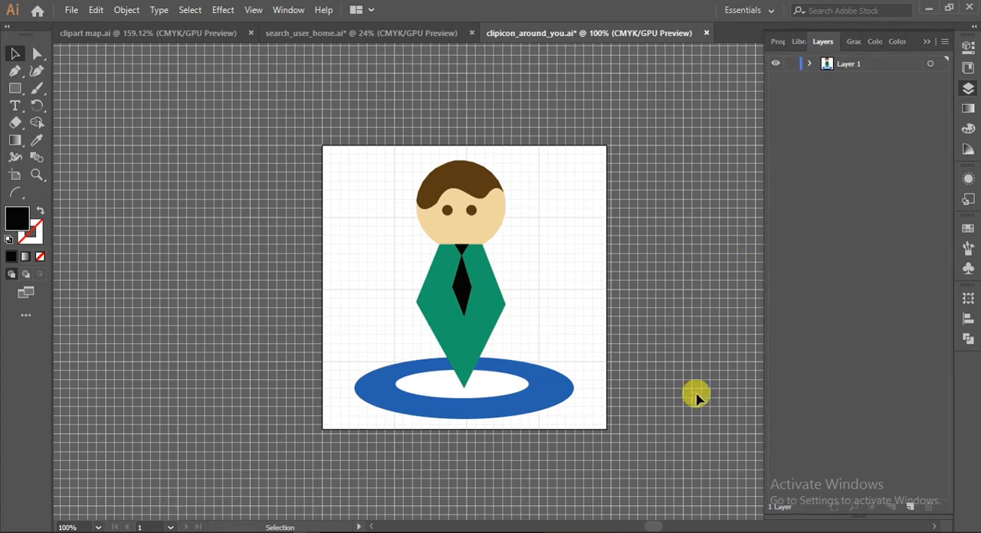
# Look over the search_user_home.ai and clipart map.ai documents alongside clipicon_around_you.ai, and return to clipicon_around_you.ai
pyautogui.click(285, 37)
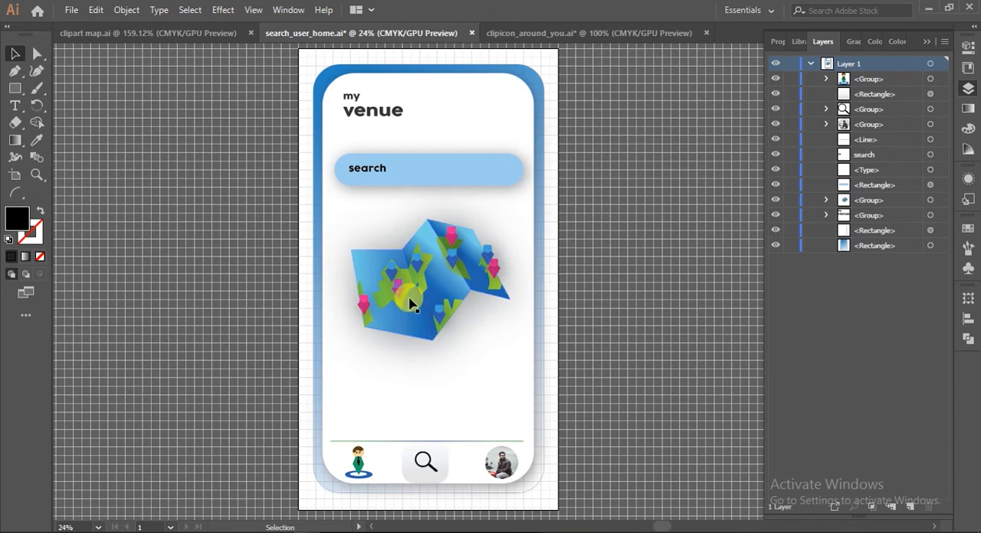
pyautogui.click(526, 33)
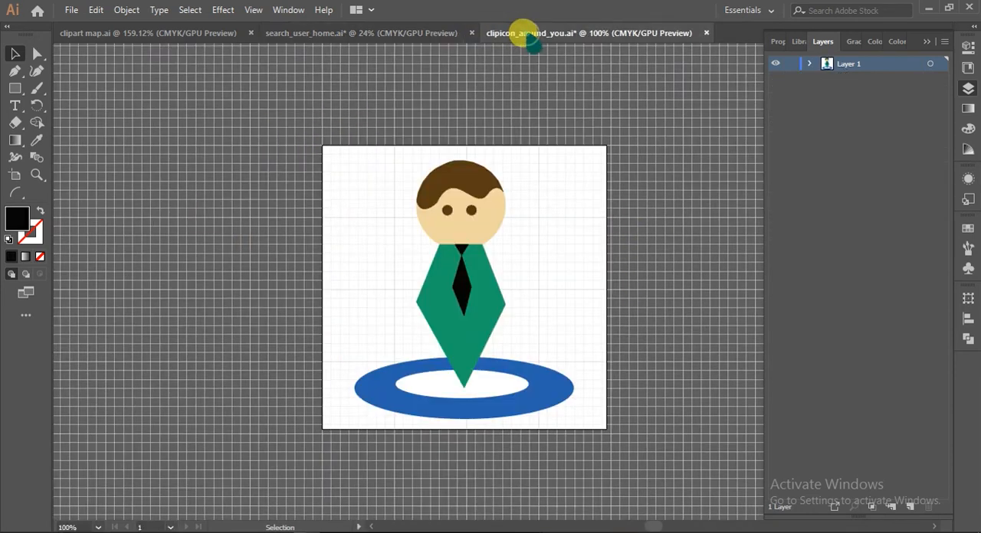
pyautogui.click(395, 33)
pyautogui.click(192, 32)
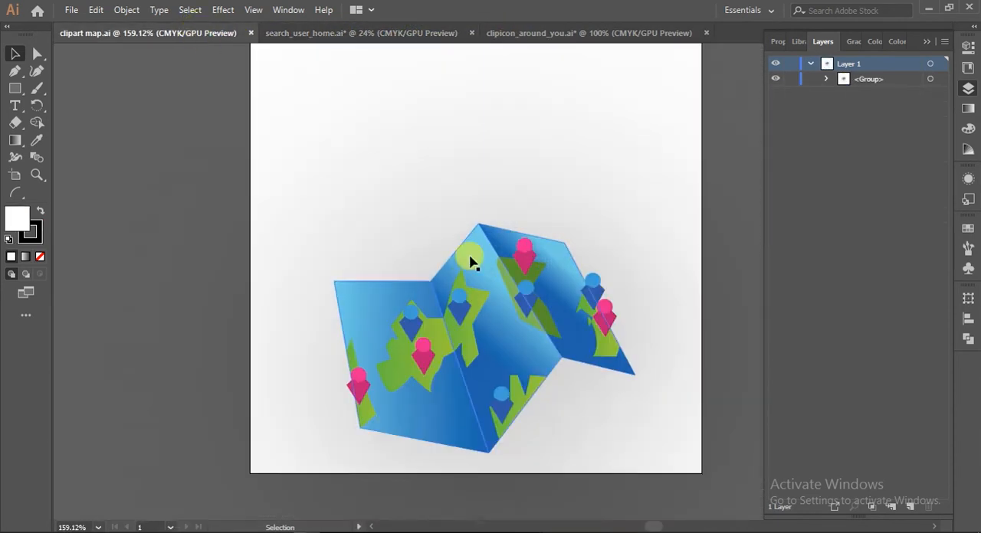
pyautogui.click(357, 35)
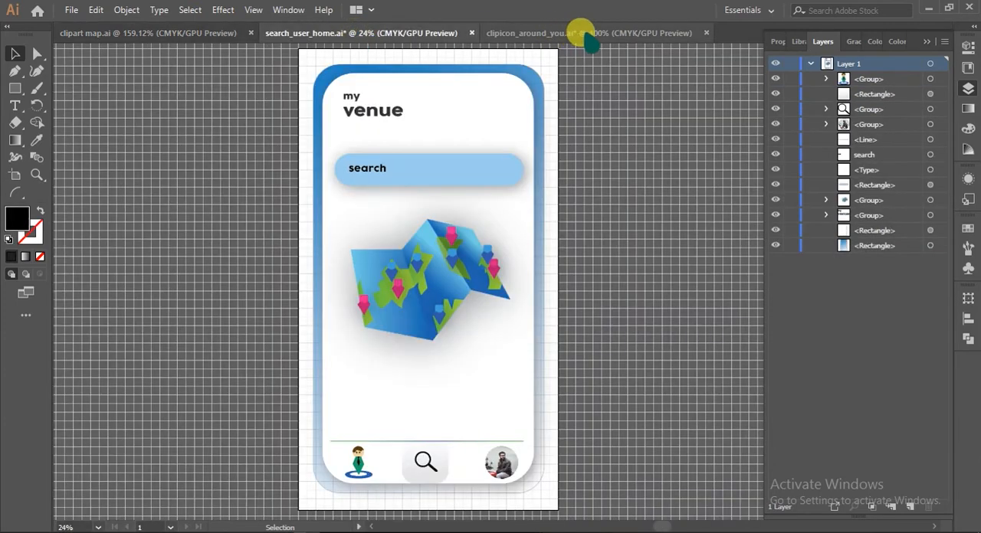
pyautogui.click(583, 32)
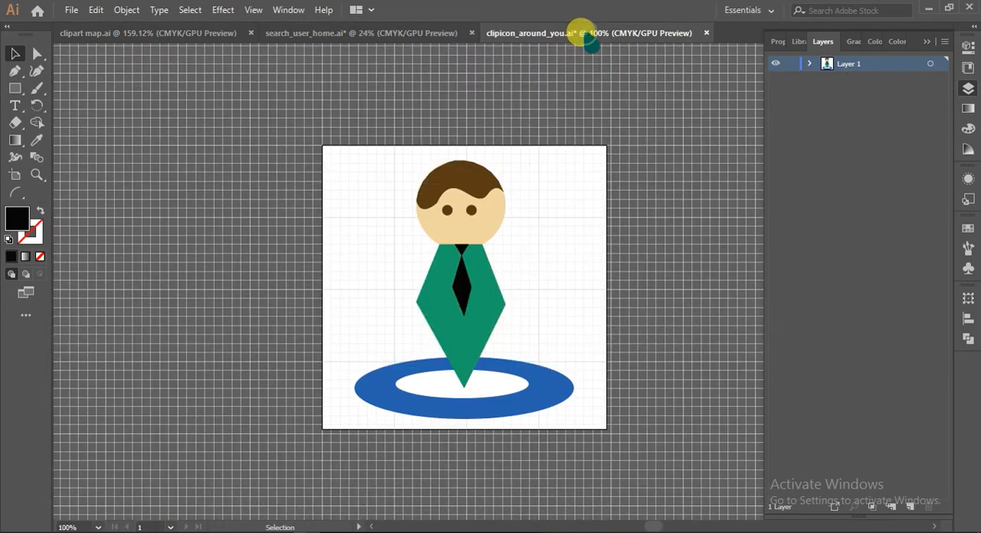
pyautogui.click(384, 35)
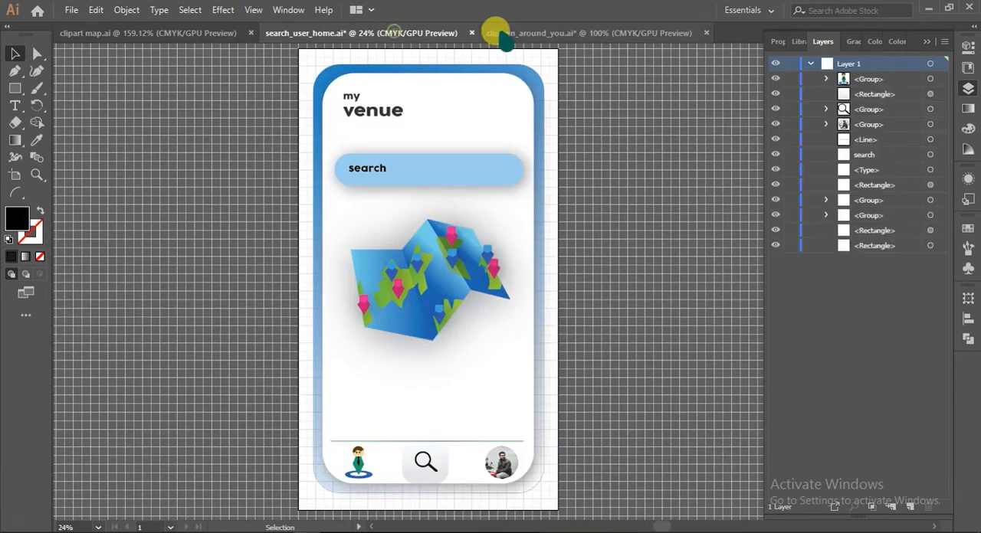
pyautogui.click(534, 33)
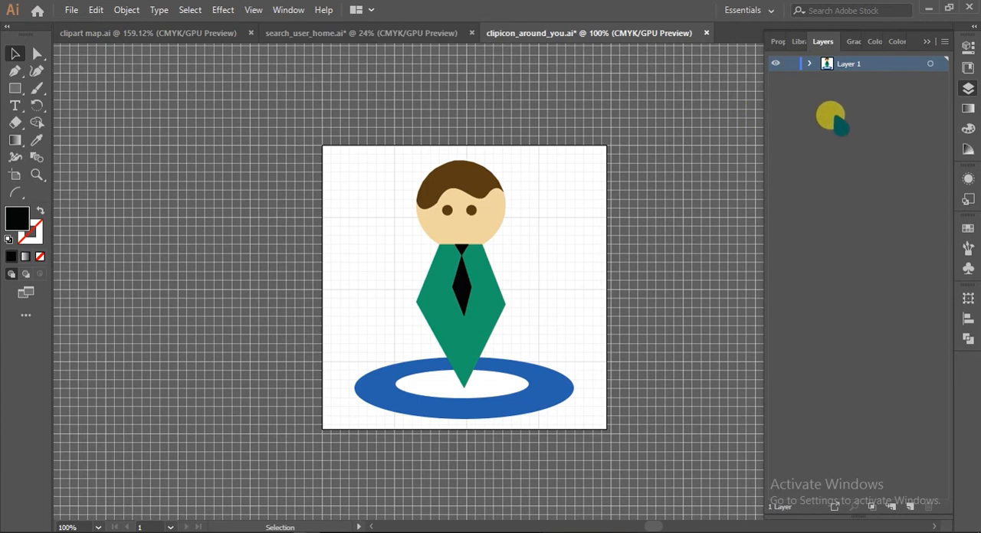
# Set the row size of the Layers panel to a custom value of 40 pixels
pyautogui.click(944, 43)
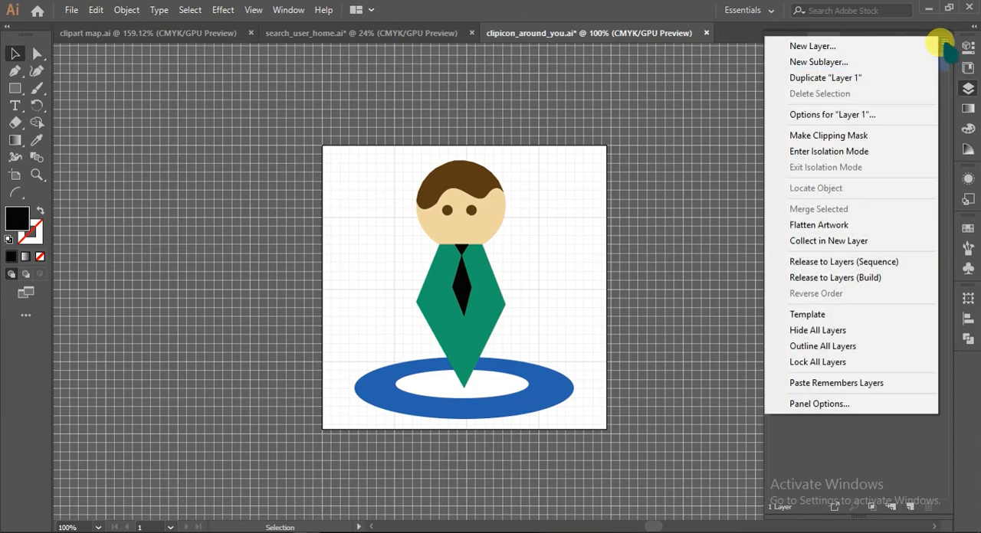
pyautogui.click(852, 406)
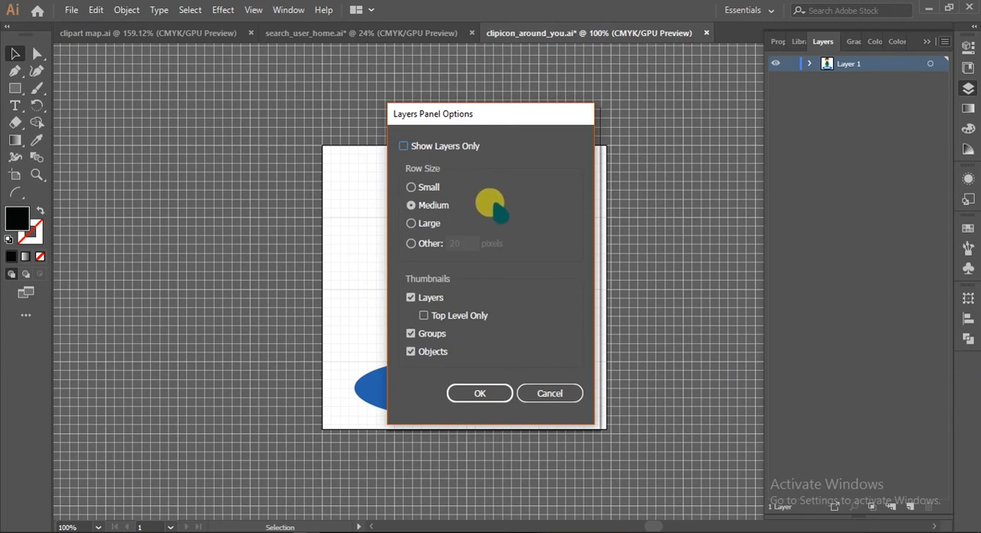
pyautogui.click(412, 243)
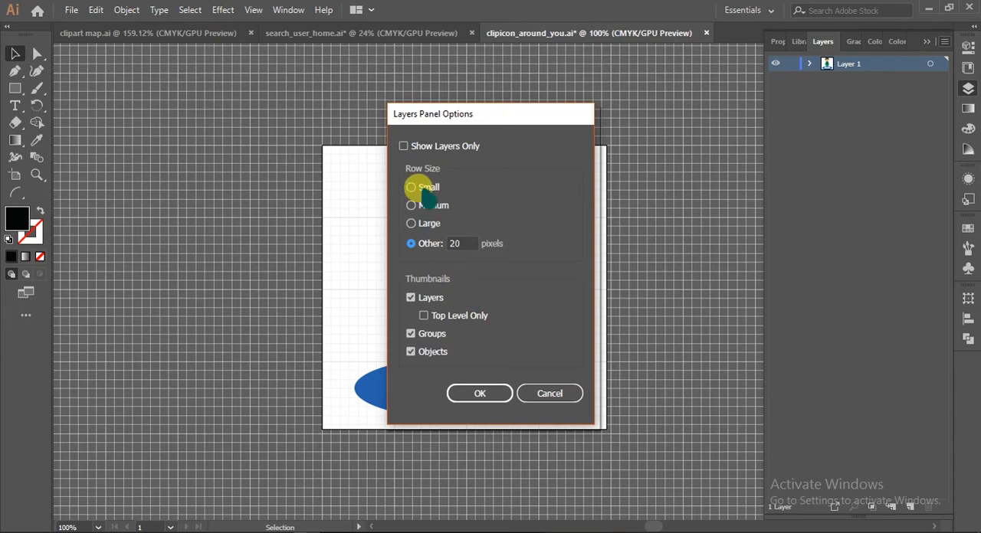
pyautogui.doubleClick(456, 243)
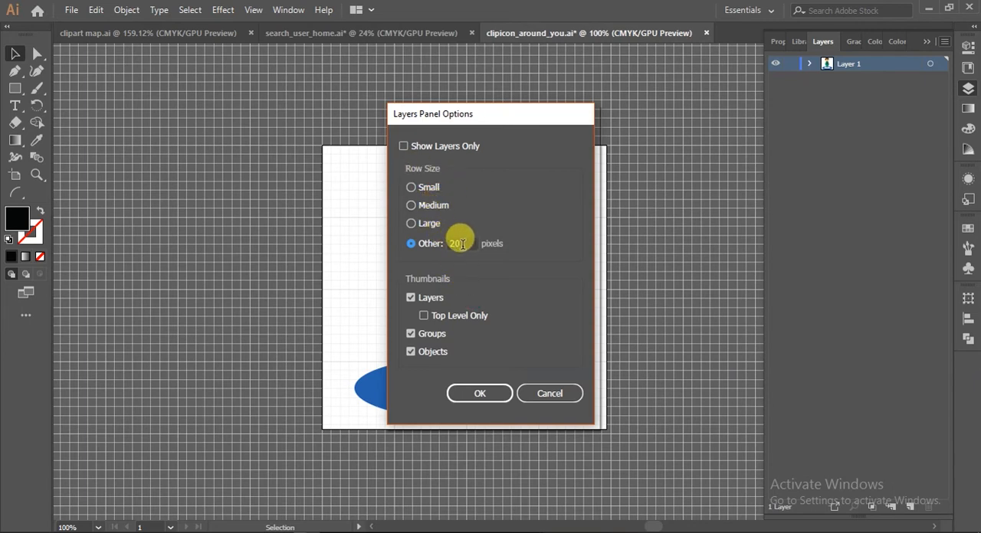
pyautogui.moveTo(462, 244); pyautogui.dragTo(430, 243)
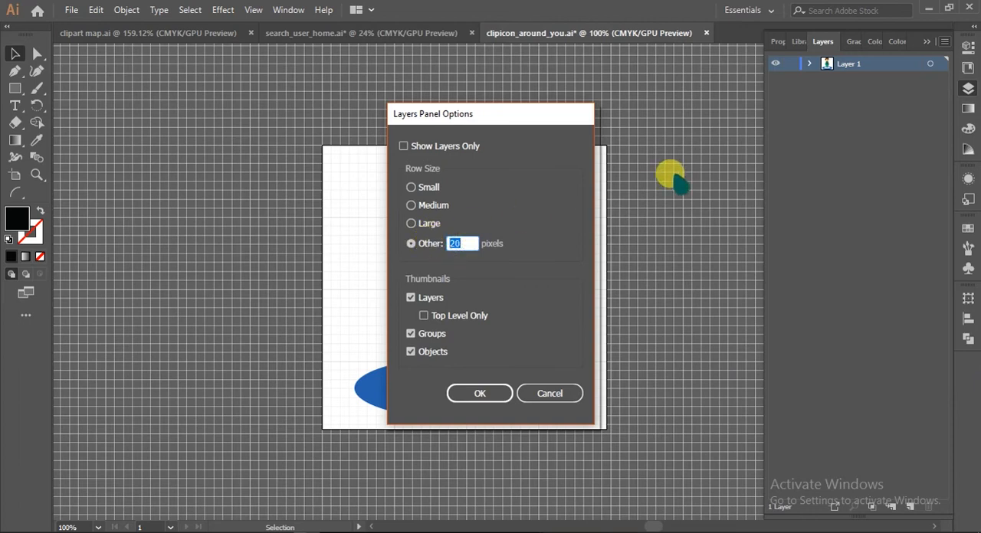
pyautogui.write('40')
pyautogui.click(489, 393)
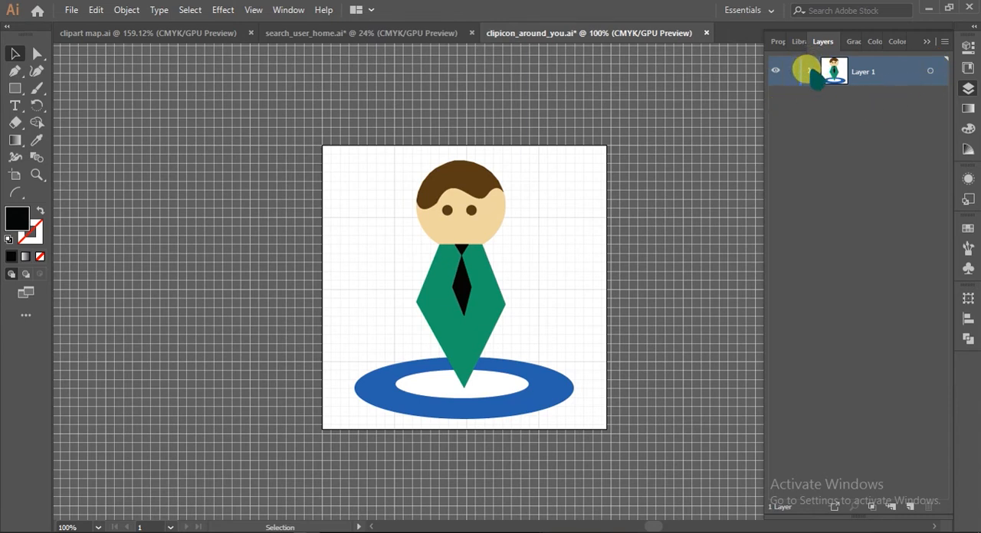
# Rename Layer 1 as people
pyautogui.click(809, 70)
pyautogui.click(809, 70)
pyautogui.doubleClick(865, 72)
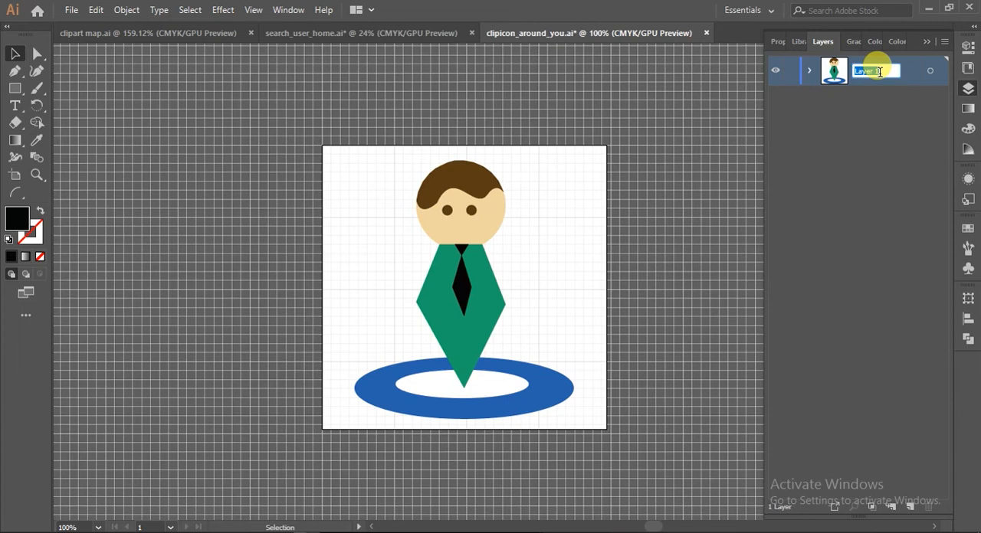
pyautogui.write('people')
pyautogui.click(876, 73)
# Expand the people layer and rename the group inside it as people group
pyautogui.click(810, 72)
pyautogui.click(810, 72)
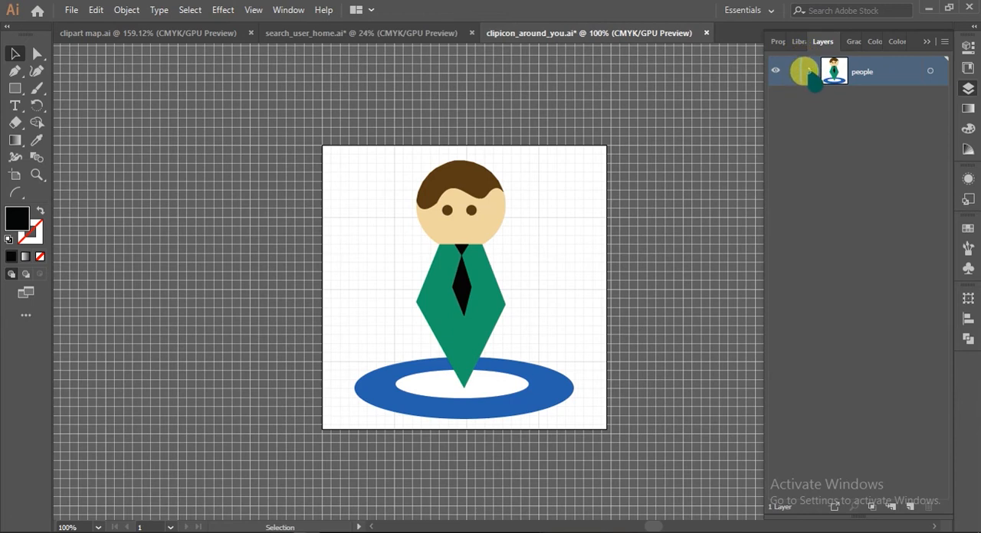
pyautogui.click(810, 72)
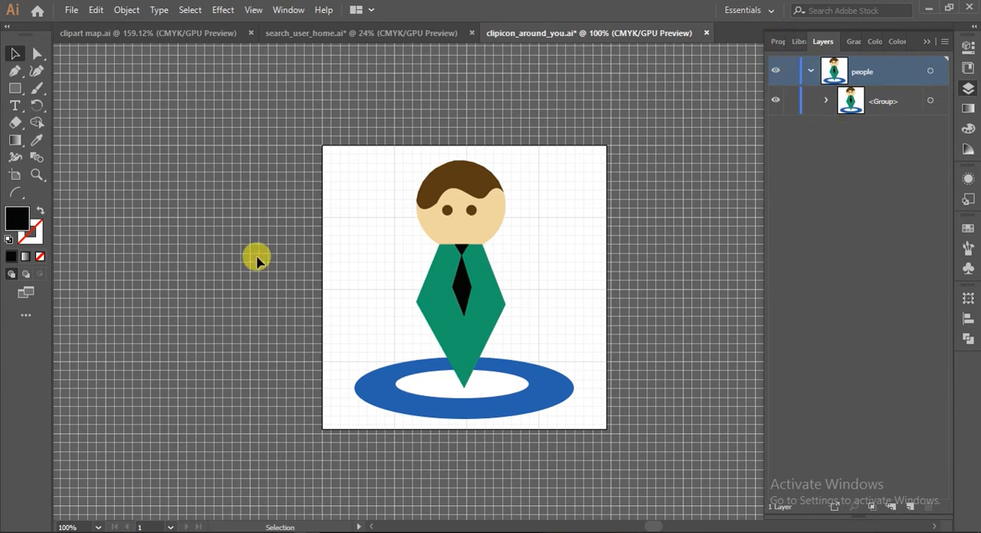
pyautogui.hotkey('ctrl', 'a')
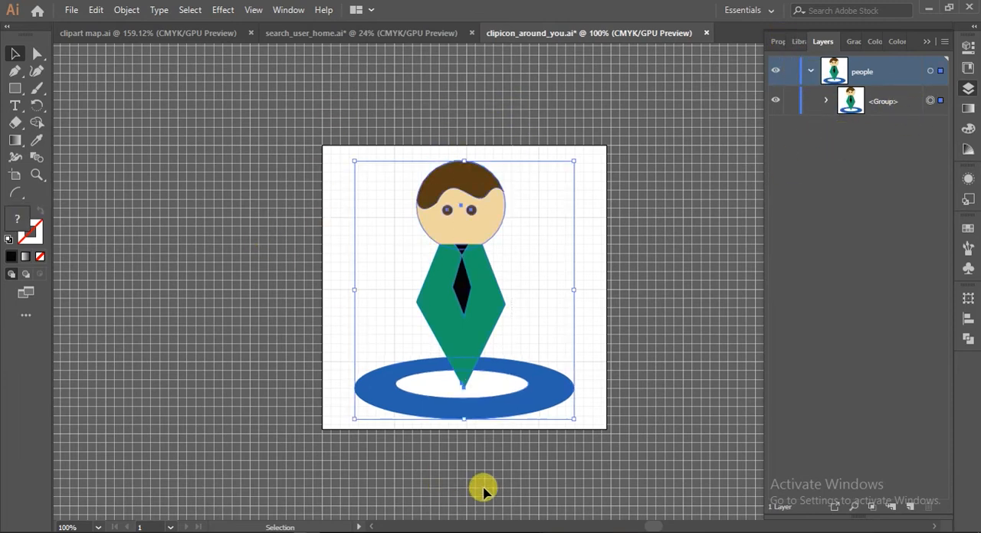
pyautogui.click(611, 276)
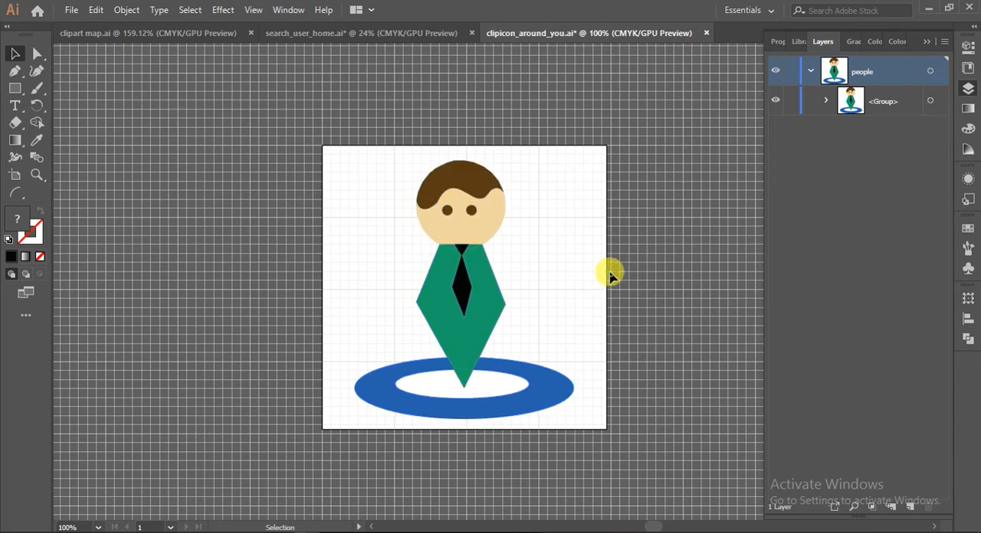
pyautogui.doubleClick(882, 102)
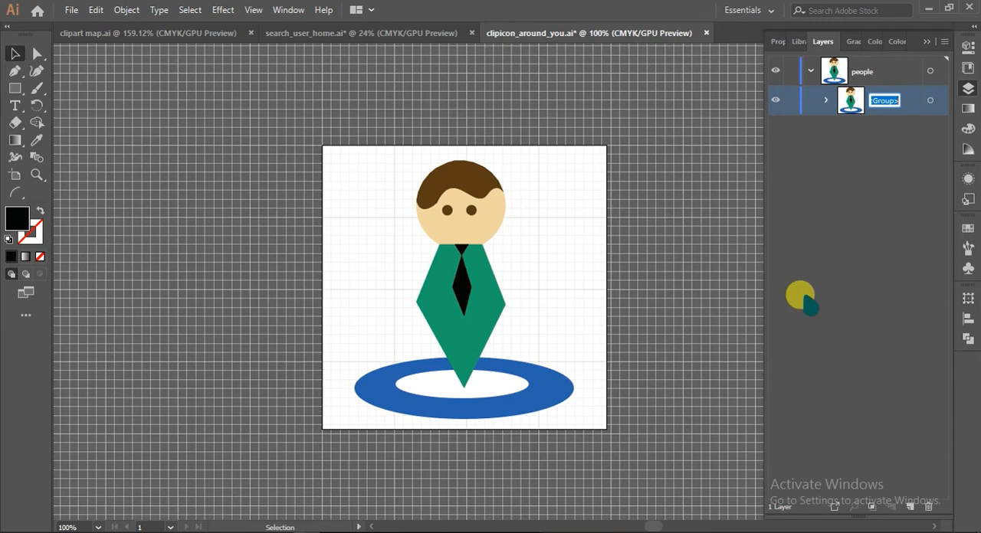
pyautogui.write('p')
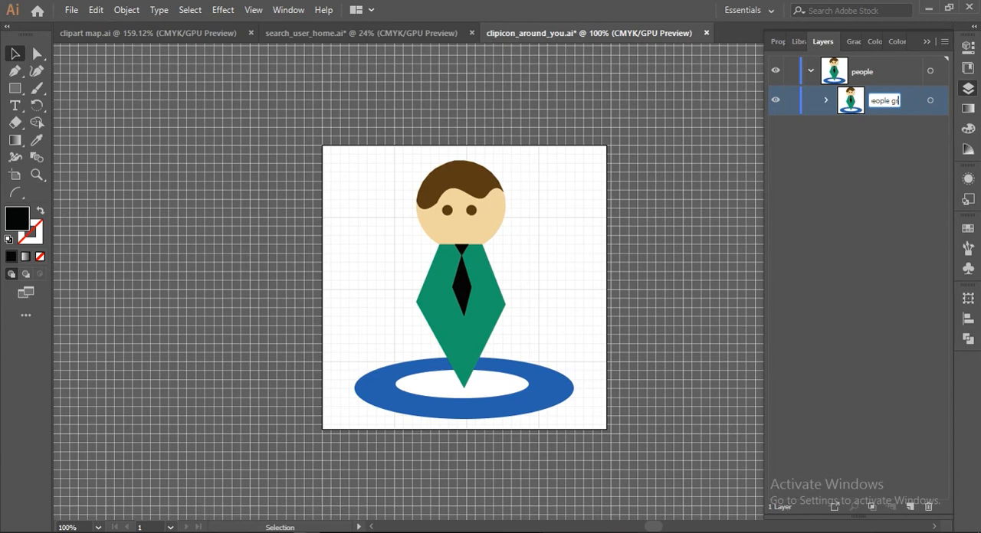
pyautogui.write('eople group')
pyautogui.click(800, 297)
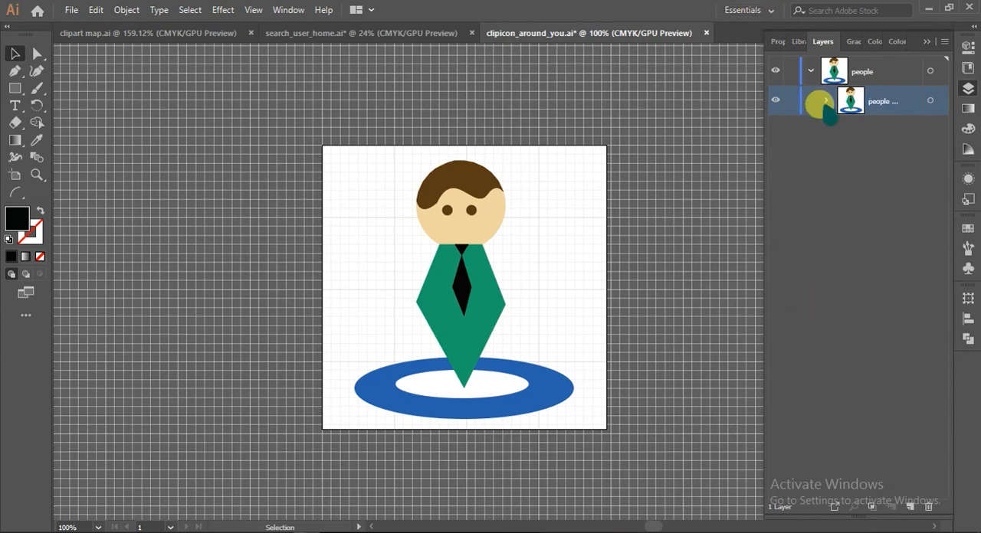
# Expand the people group and briefly hide and show the skin-coloured head and the blue ellipse to identify them
pyautogui.click(825, 101)
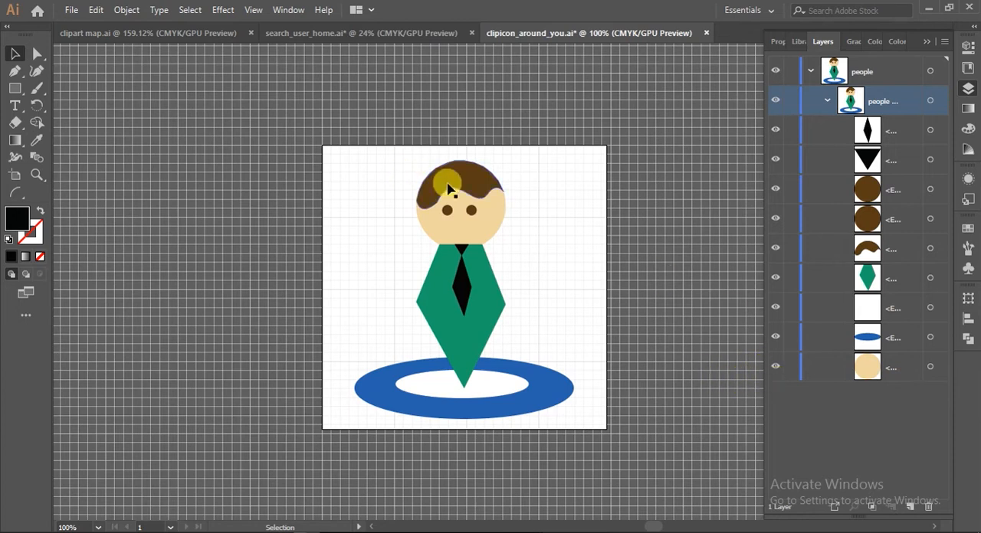
pyautogui.click(775, 368)
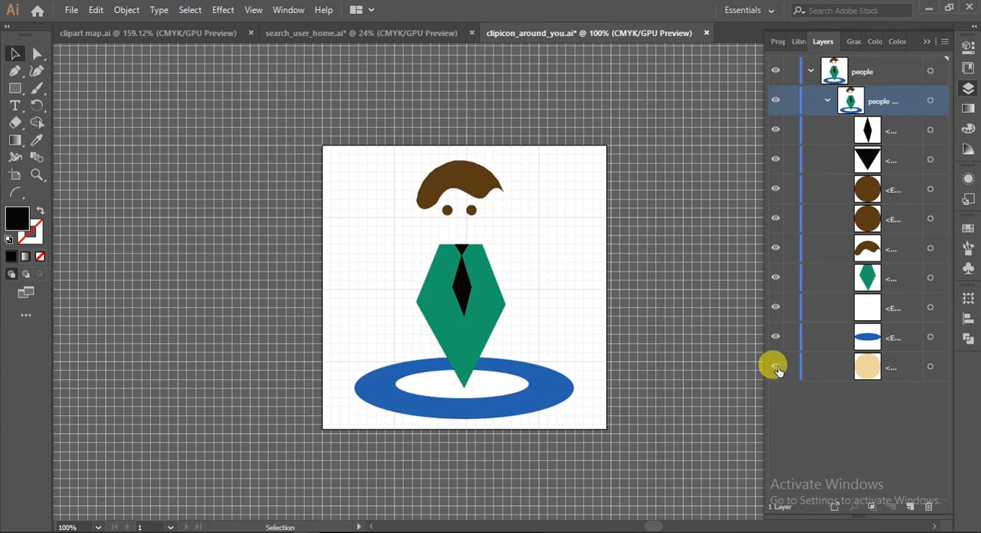
pyautogui.click(776, 367)
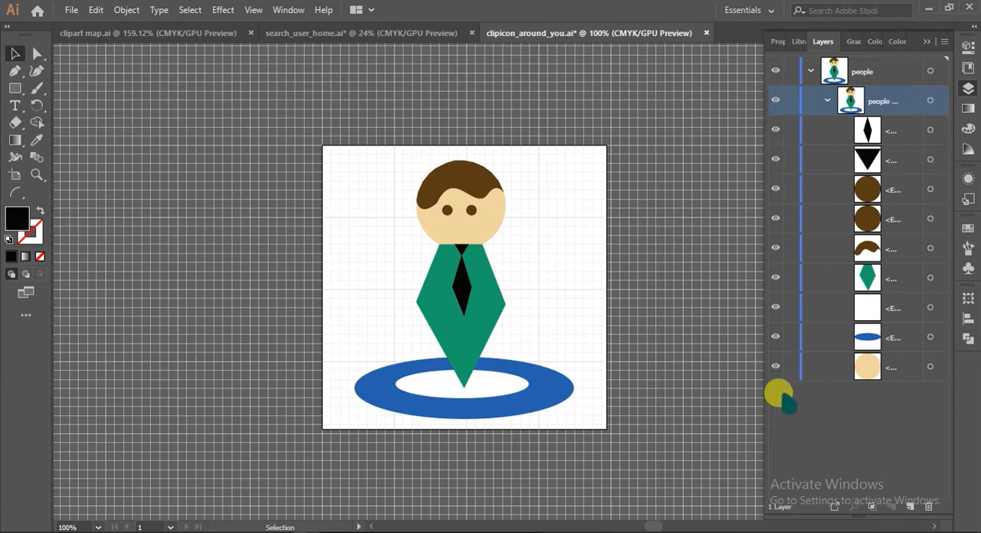
pyautogui.click(774, 368)
pyautogui.click(774, 367)
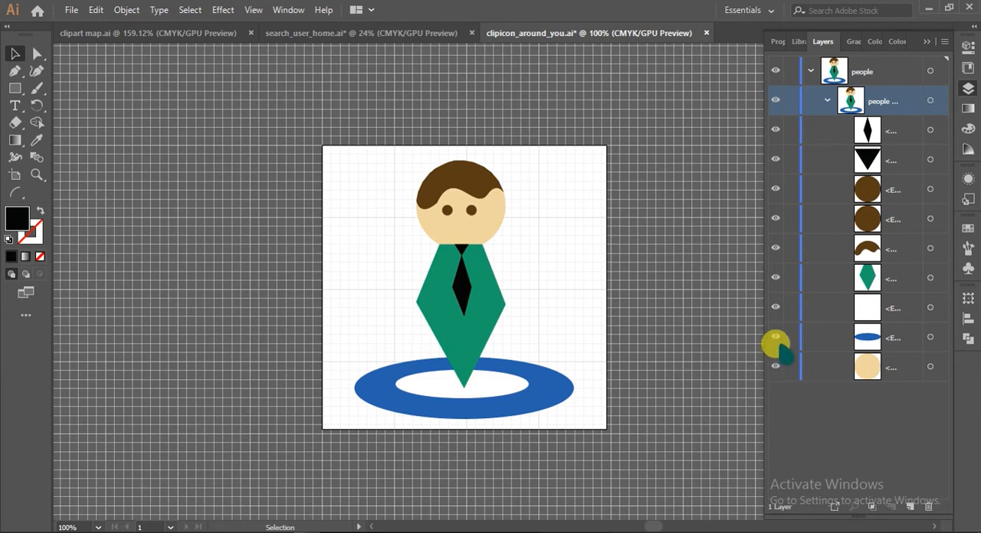
pyautogui.click(776, 337)
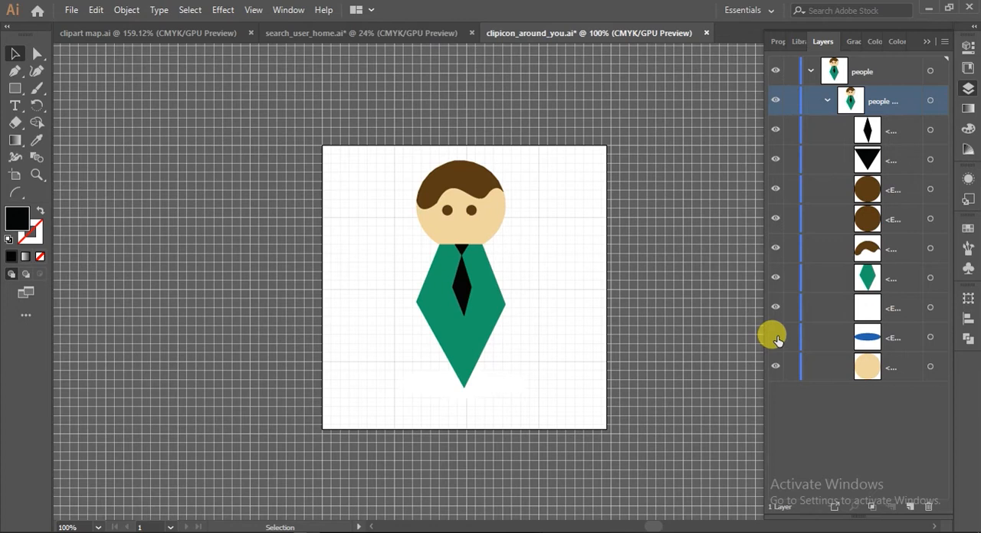
pyautogui.click(775, 337)
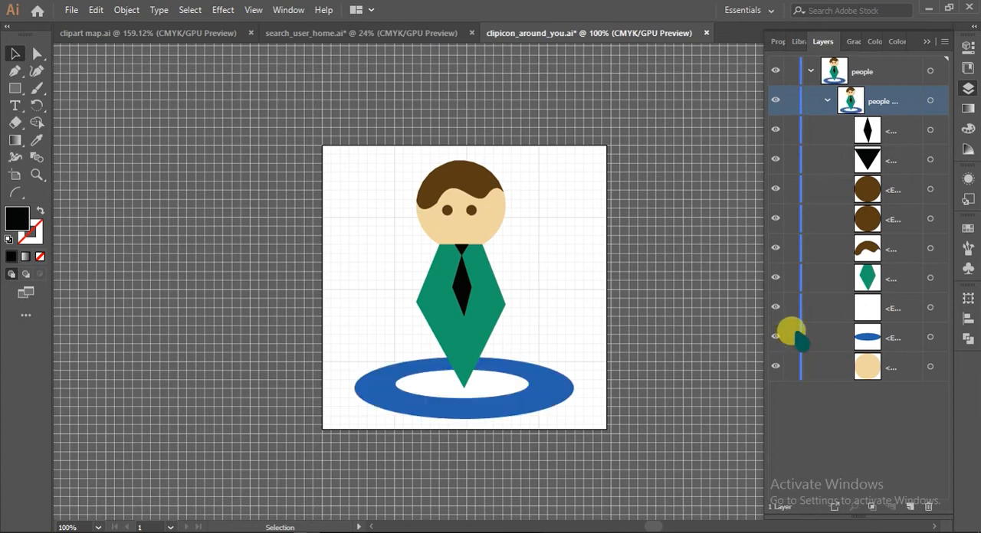
# Briefly hide and show the green body, the hair, the black triangle and the black tie in the people group to identify them
pyautogui.click(776, 279)
pyautogui.click(775, 279)
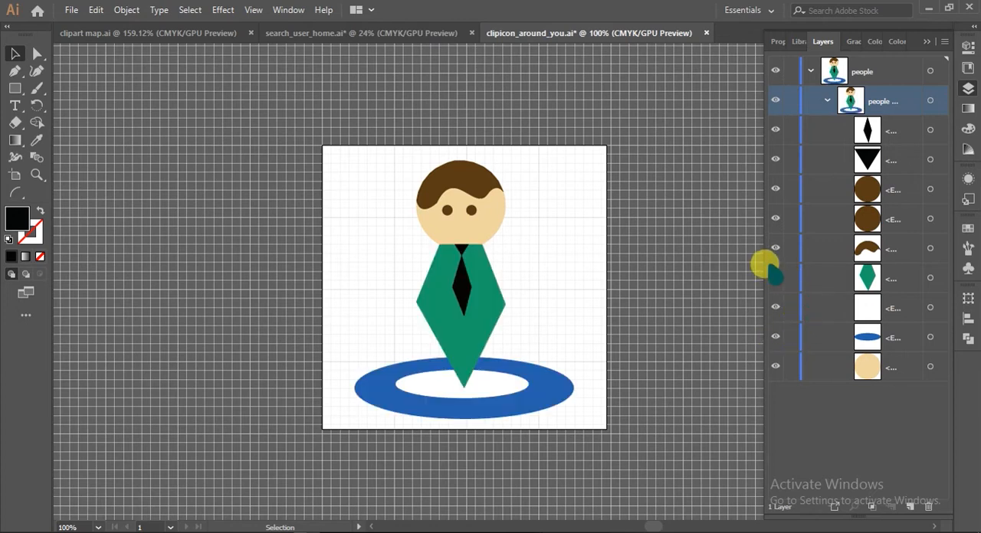
pyautogui.click(776, 250)
pyautogui.click(776, 250)
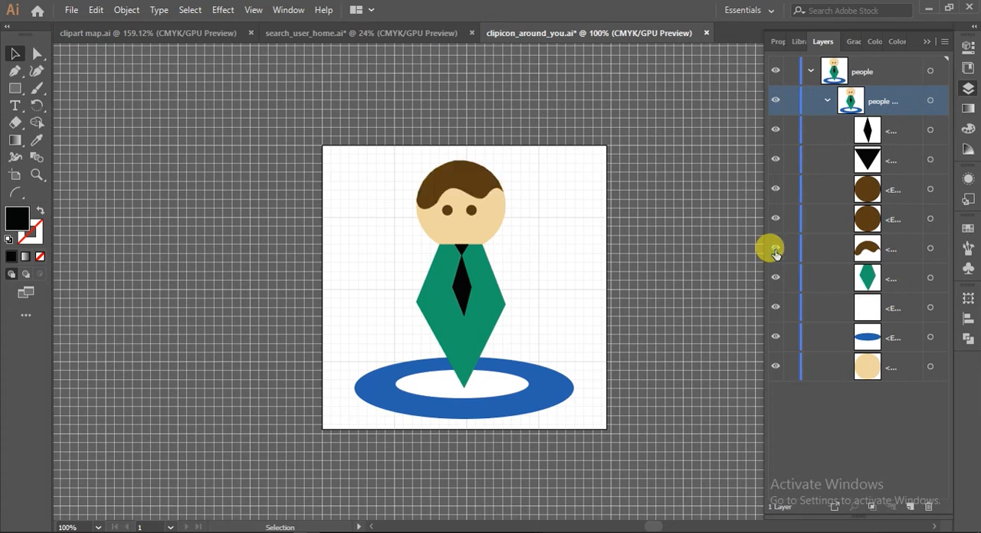
pyautogui.click(776, 159)
pyautogui.click(775, 159)
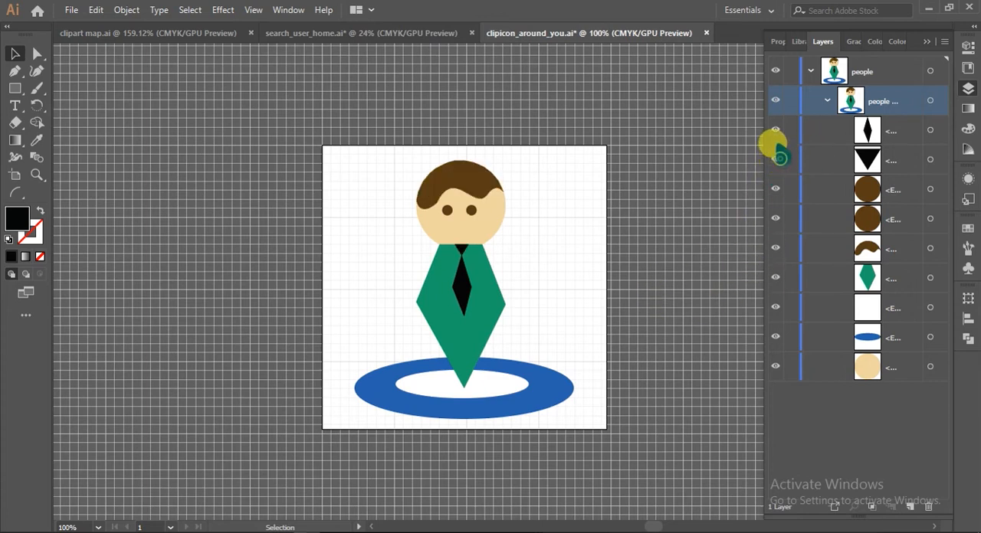
pyautogui.click(776, 130)
pyautogui.click(775, 132)
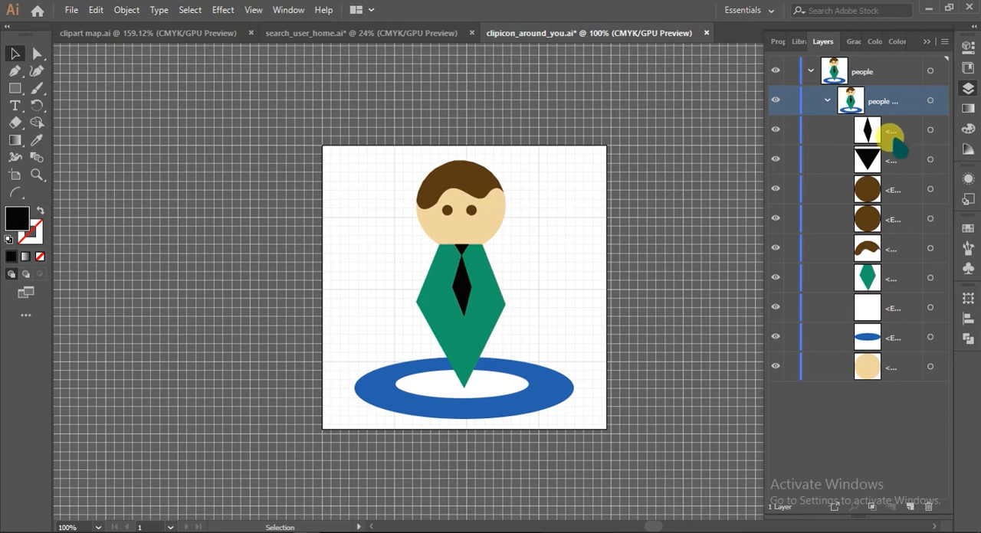
# Widen the Layers panel to reveal full object names and rename the black diamond-shaped path as tie
pyautogui.moveTo(763, 194); pyautogui.dragTo(663, 193)
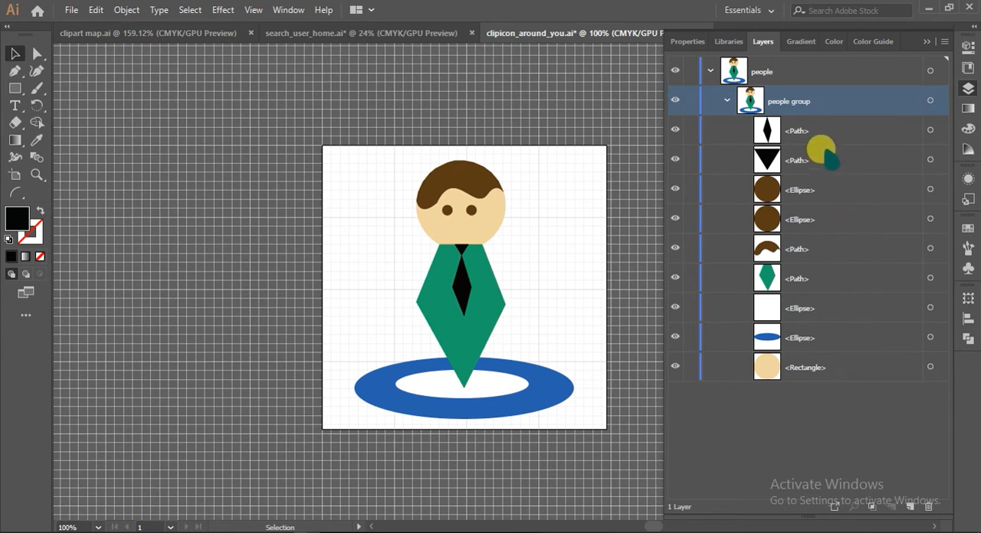
pyautogui.click(794, 132)
pyautogui.doubleClick(794, 132)
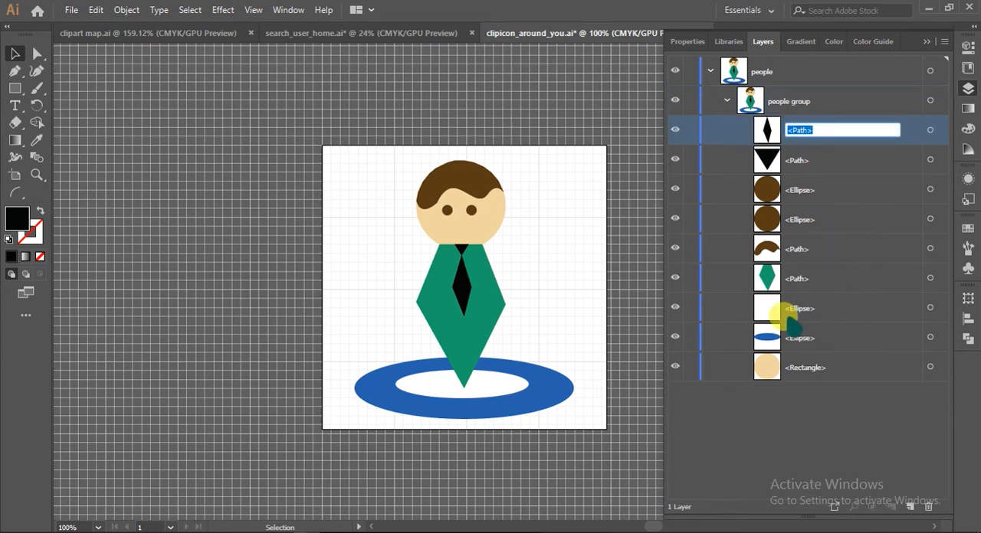
pyautogui.write('tie')
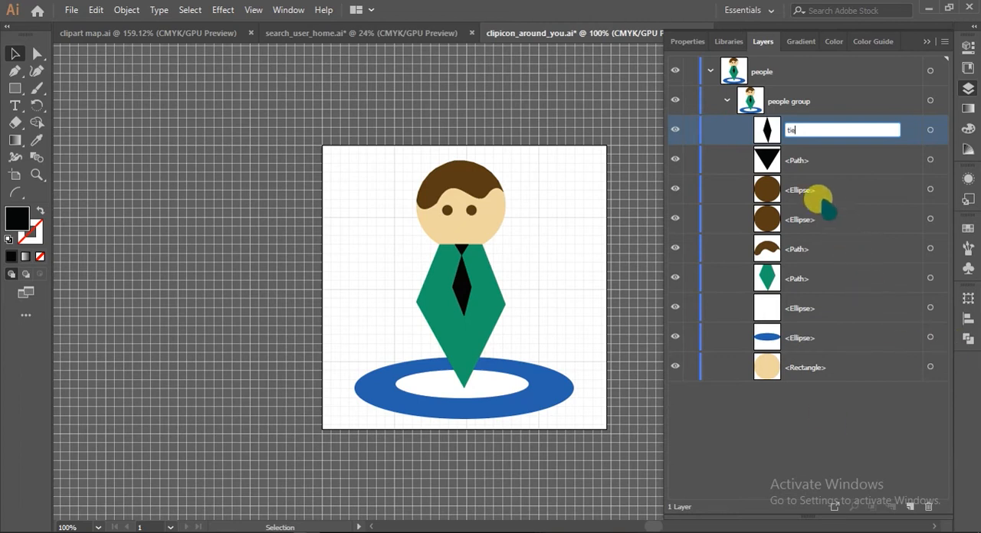
# Rename the upper of the two brown ellipses in the people group as eyes
pyautogui.click(797, 191)
pyautogui.doubleClick(795, 191)
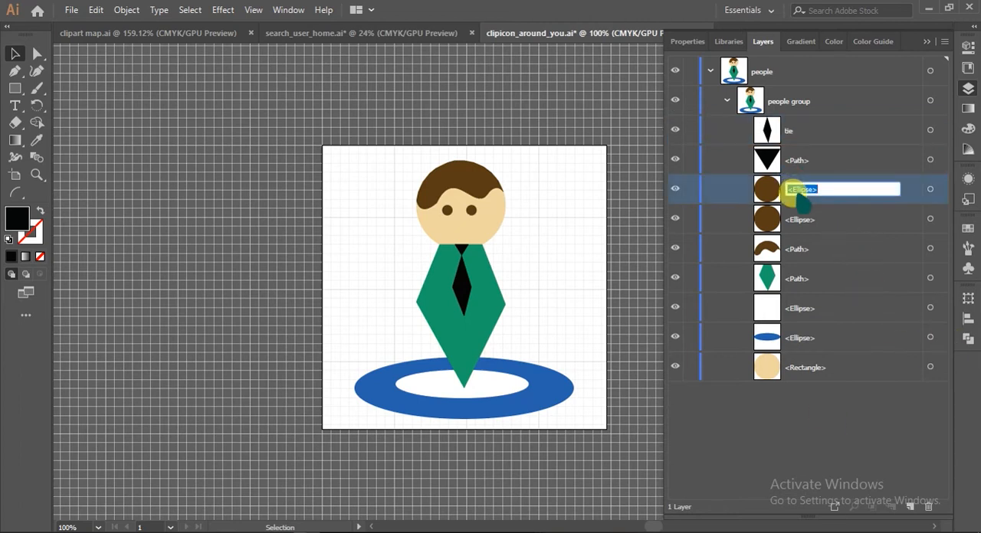
pyautogui.write('eyes')
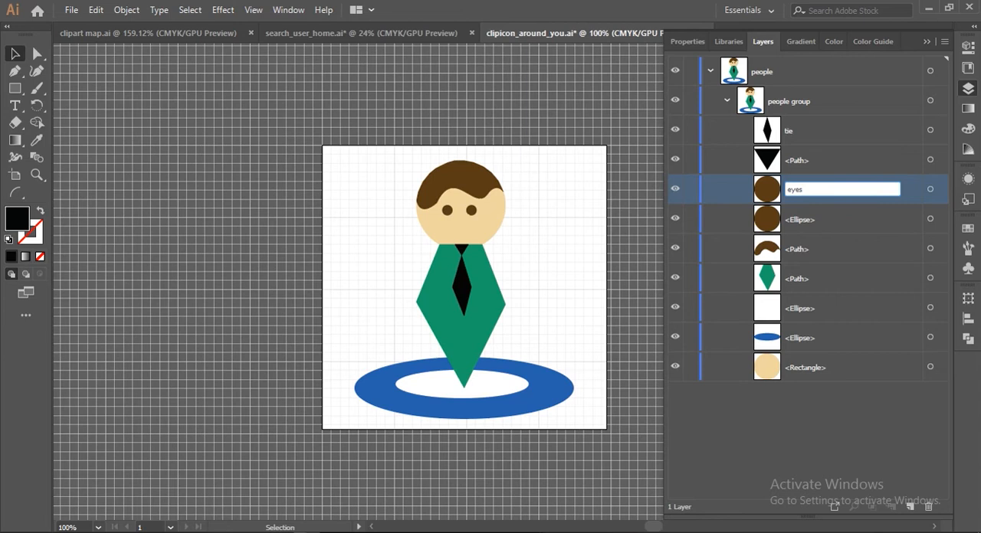
# Rename the green diamond path as body and the brown curved path as hair
pyautogui.doubleClick(797, 279)
pyautogui.write('t')
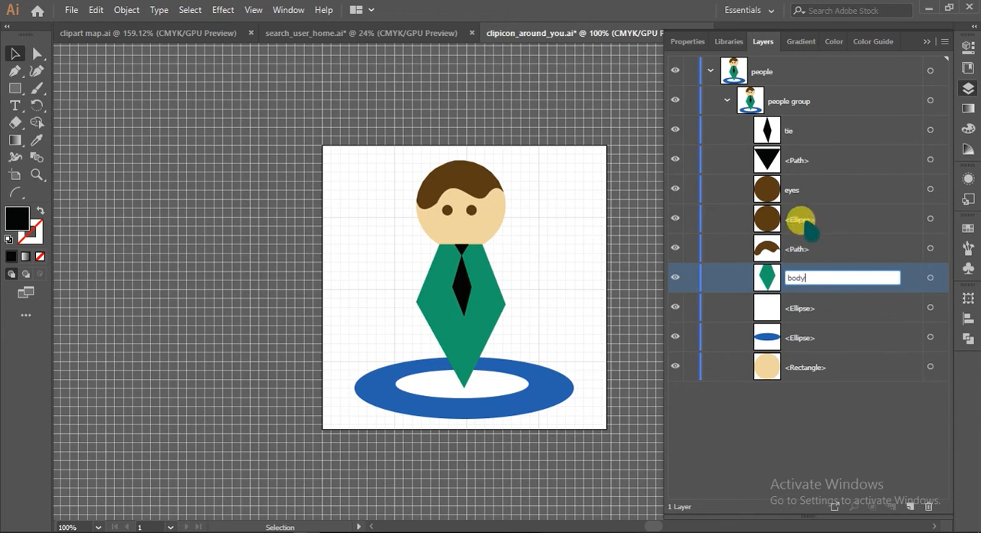
pyautogui.doubleClick(797, 247)
pyautogui.write('ha')
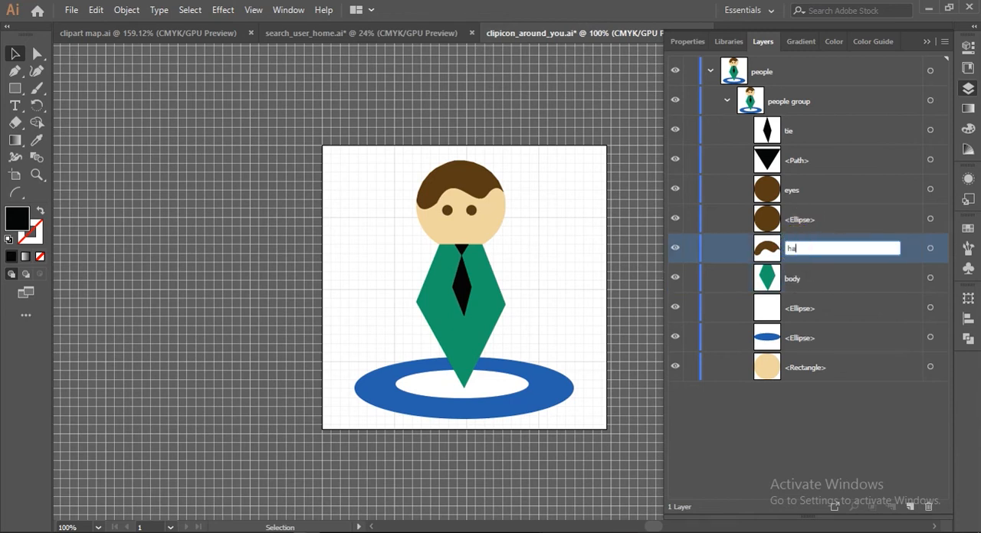
pyautogui.write('ir')
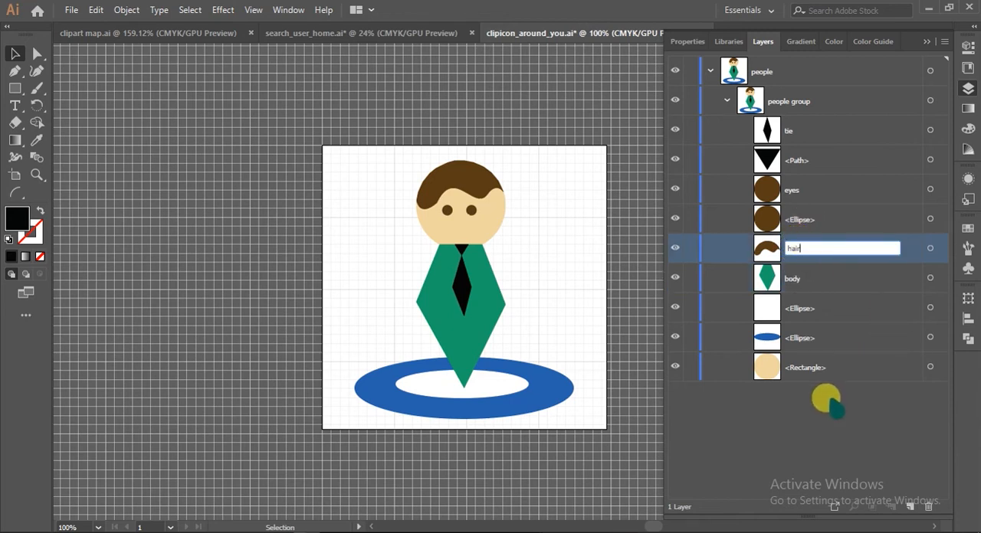
pyautogui.click(822, 418)
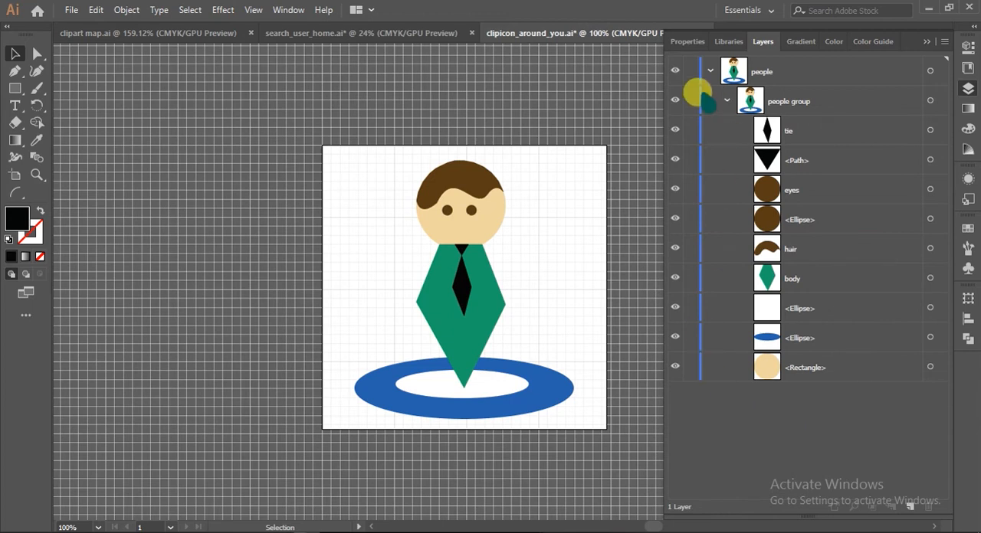
# Collapse and re-expand the people group, and hide and show its objects individually and several in one sweep
pyautogui.click(725, 101)
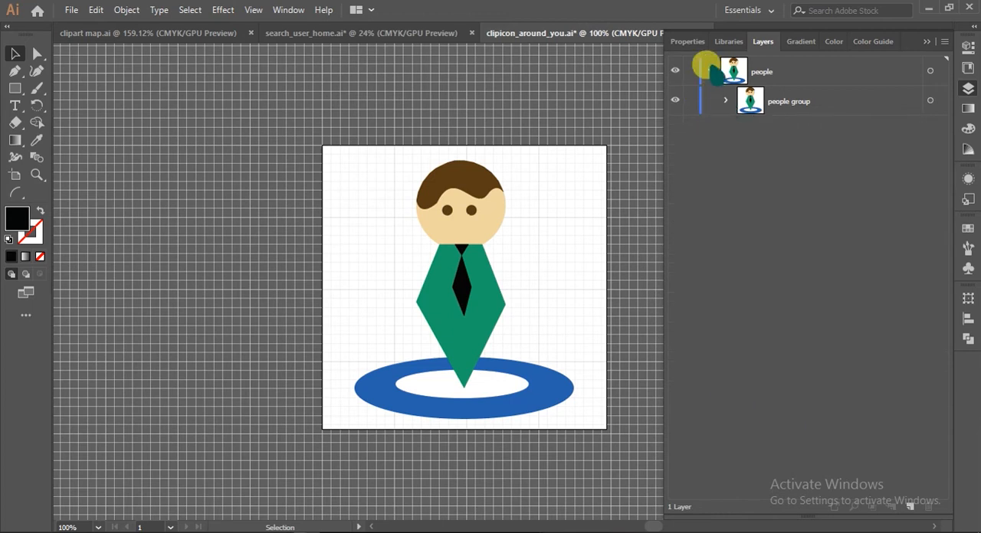
pyautogui.click(725, 101)
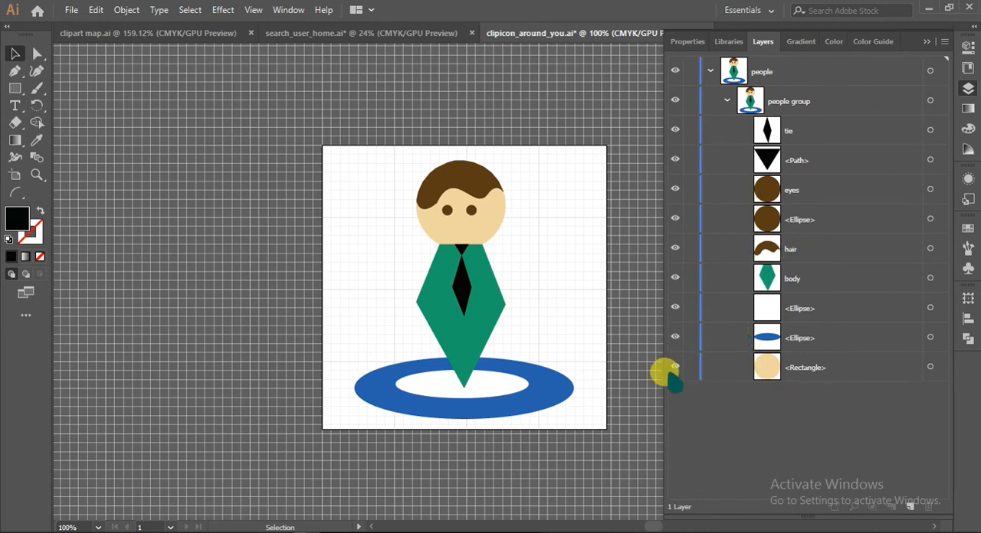
pyautogui.moveTo(672, 372); pyautogui.dragTo(669, 336)
pyautogui.click(672, 368)
pyautogui.click(672, 337)
pyautogui.click(675, 71)
pyautogui.moveTo(674, 99); pyautogui.dragTo(673, 399)
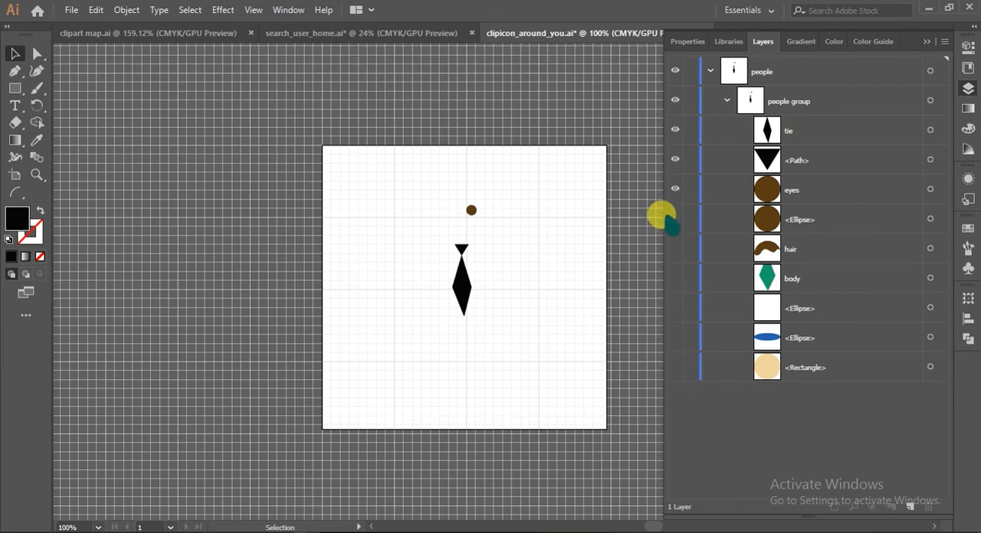
pyautogui.moveTo(678, 219); pyautogui.dragTo(674, 386)
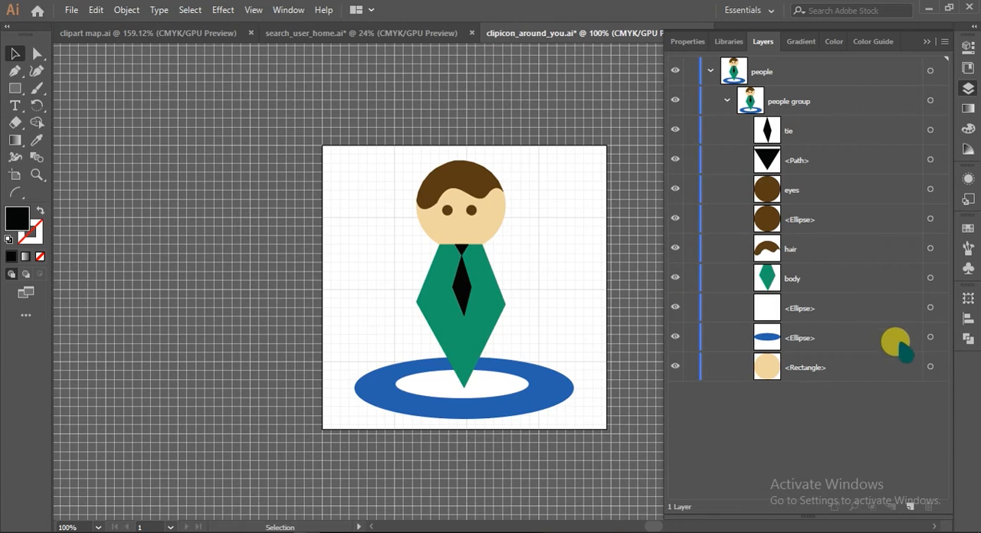
# Briefly lock and unlock the blue ellipse, and shift it slightly to the right with the people group isolated
pyautogui.click(691, 337)
pyautogui.click(691, 338)
pyautogui.click(501, 401)
pyautogui.doubleClick(516, 408)
pyautogui.moveTo(518, 407)
pyautogui.mouseDown()
pyautogui.moveTo(529, 423)
pyautogui.moveTo(512, 414)
pyautogui.mouseUp()
pyautogui.moveTo(505, 409); pyautogui.dragTo(520, 406)
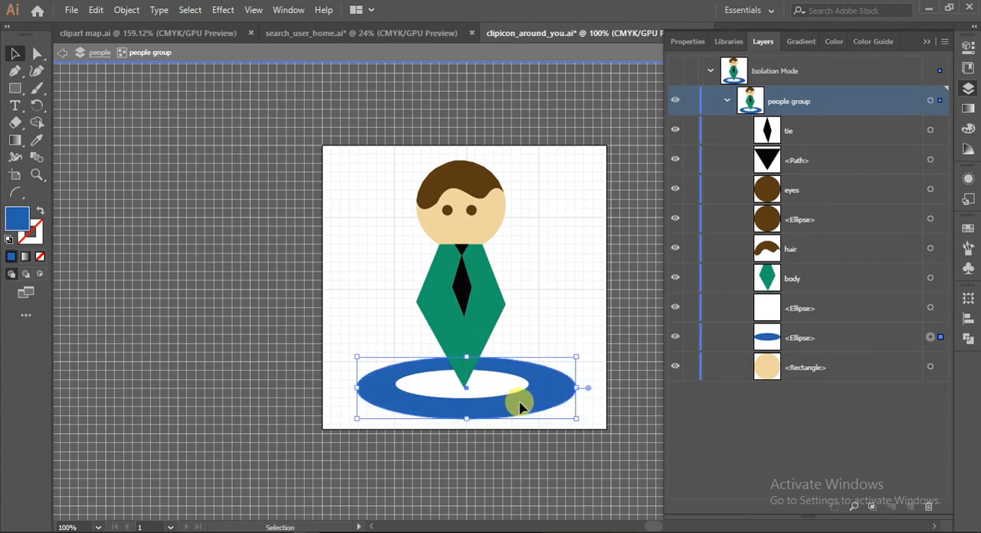
pyautogui.click(519, 451)
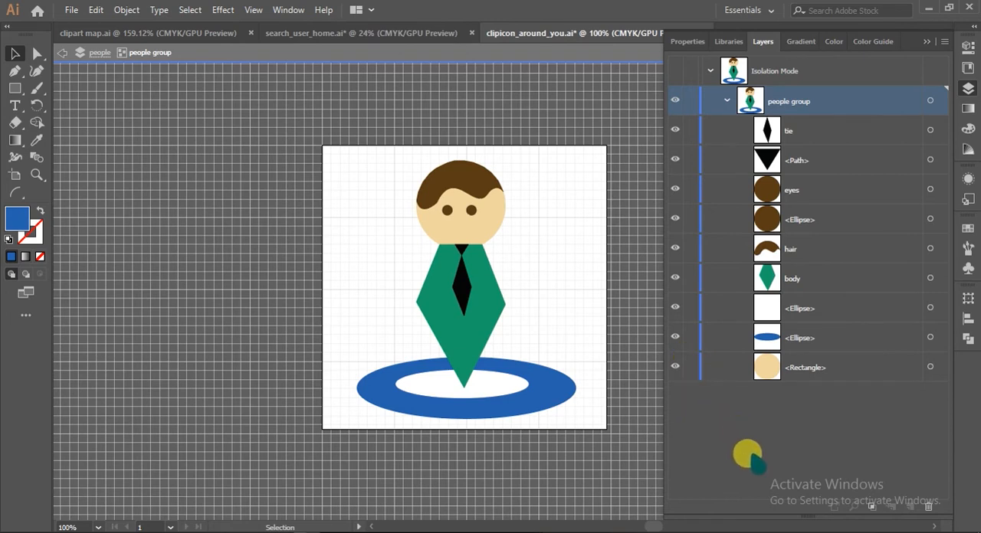
pyautogui.click(61, 54)
pyautogui.click(61, 55)
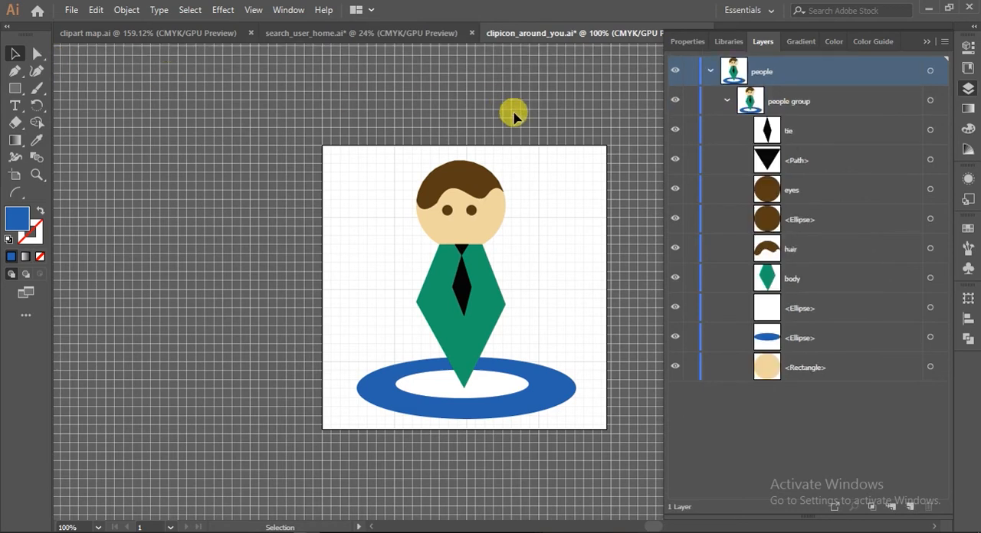
# Lock the skin-coloured head rectangle and unlock it again
pyautogui.click(692, 369)
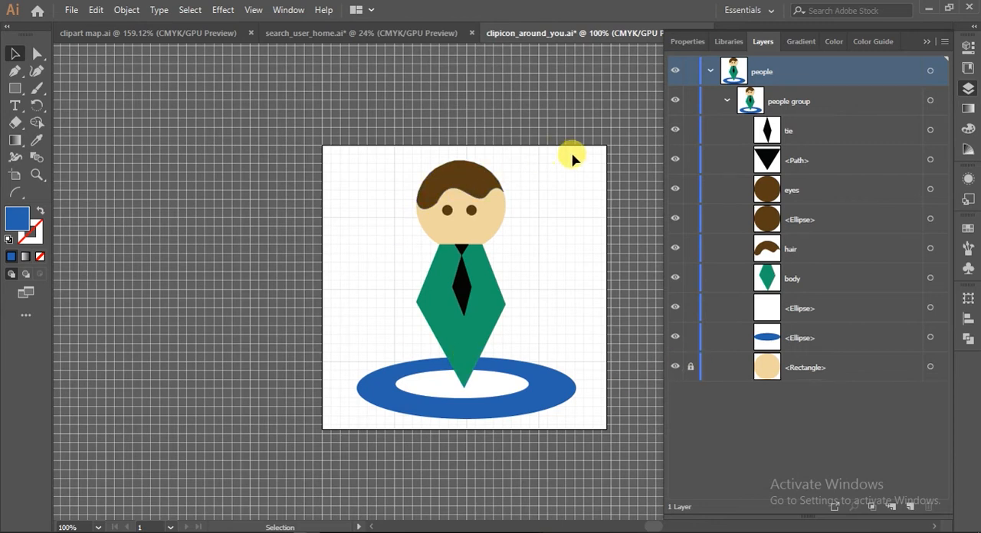
pyautogui.click(693, 368)
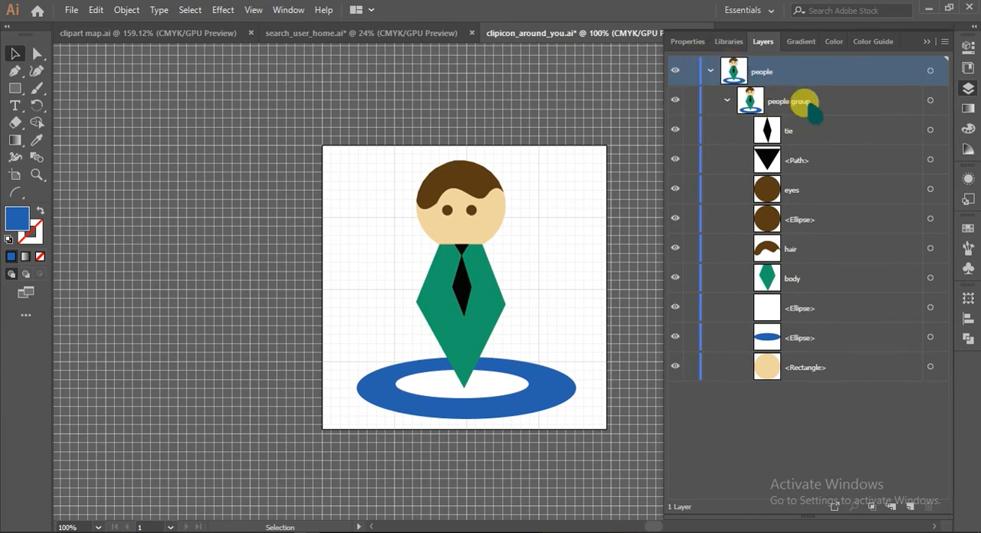
# Inspect the options of the people group and of the collapsed people layer without changing them
pyautogui.doubleClick(858, 105)
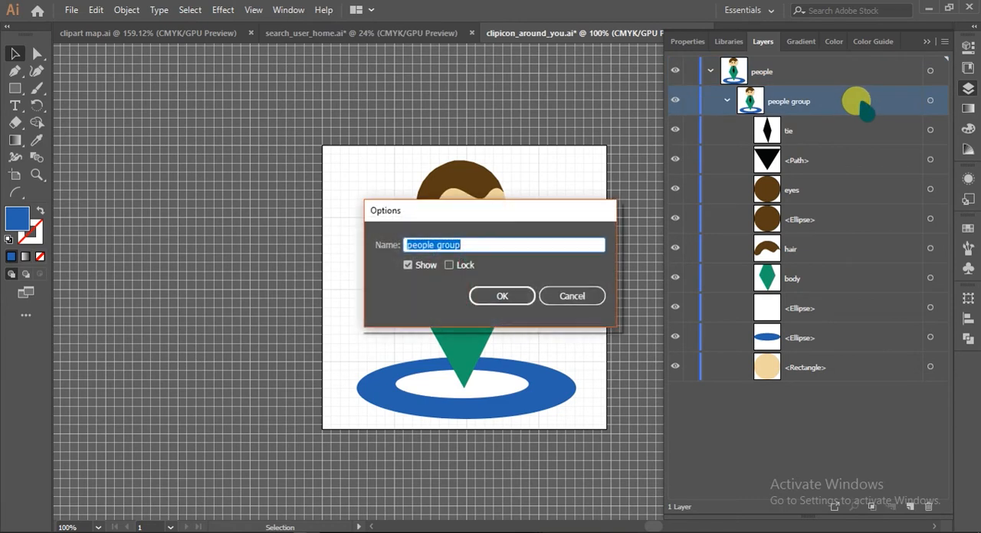
pyautogui.click(572, 297)
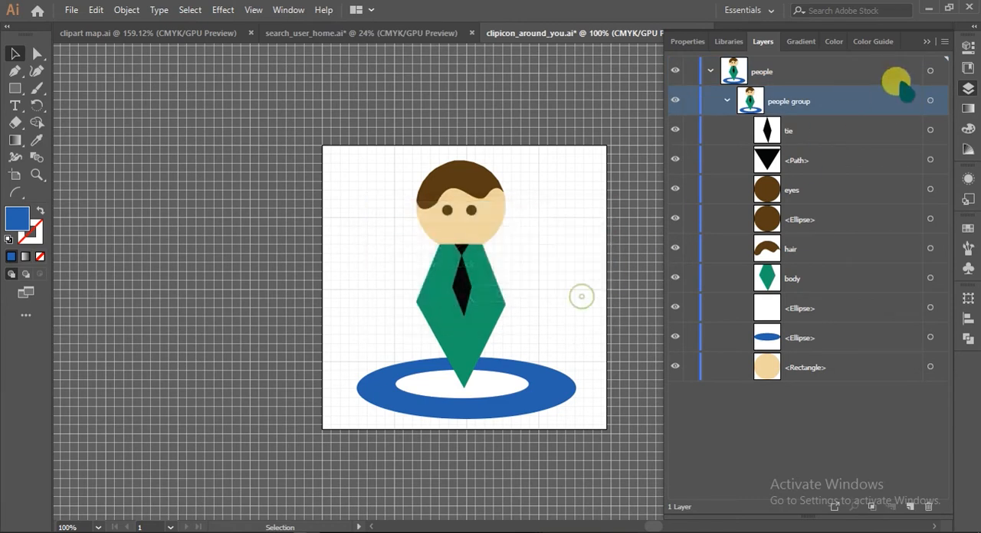
pyautogui.click(710, 72)
pyautogui.doubleClick(811, 70)
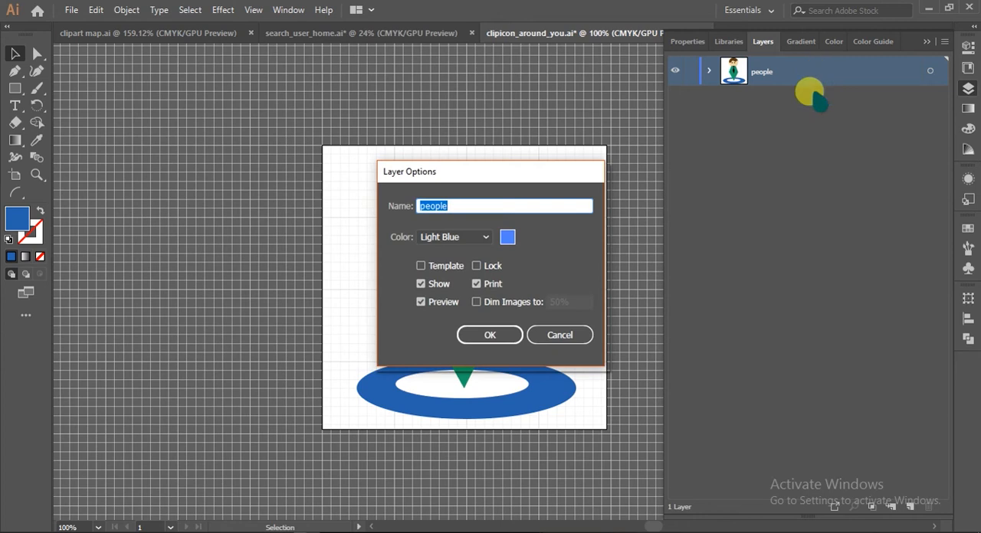
pyautogui.click(565, 335)
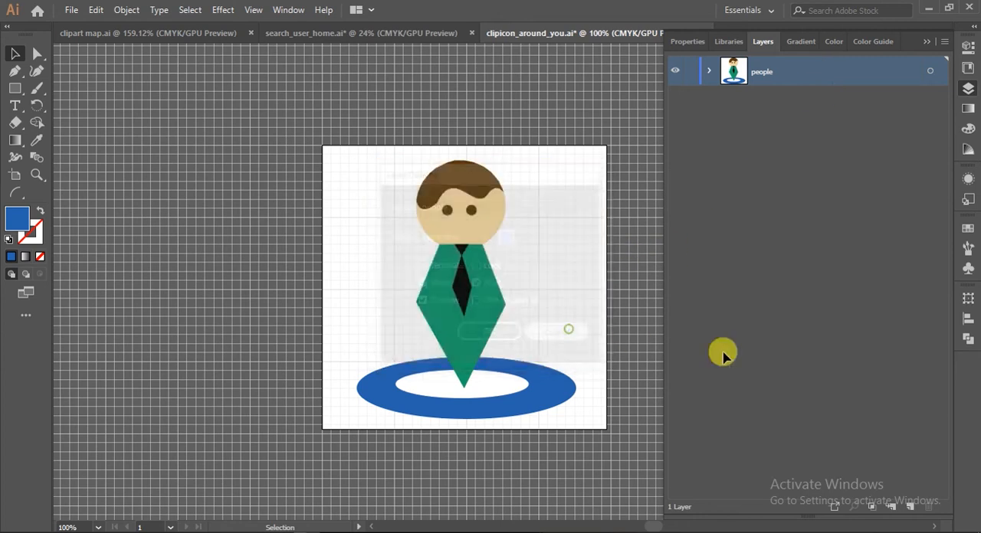
# Add a new layer, and change the people layer's colour to pure red (255, 0, 0) with the character selected
pyautogui.click(909, 507)
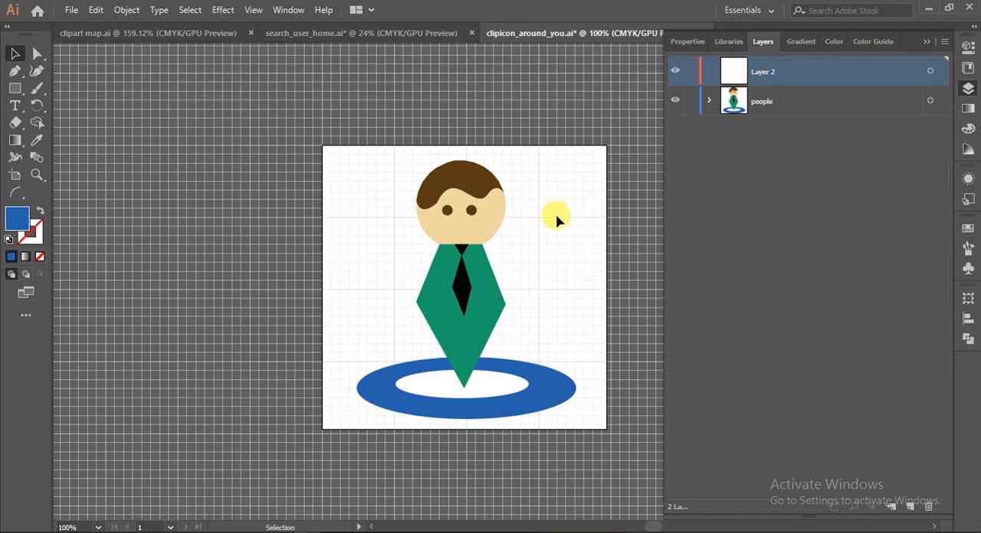
pyautogui.click(470, 212)
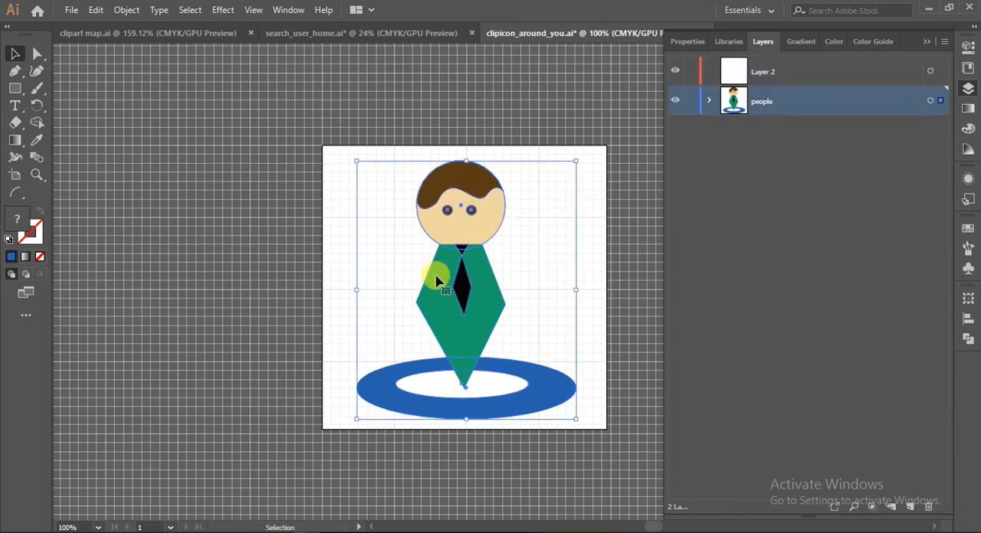
pyautogui.doubleClick(797, 108)
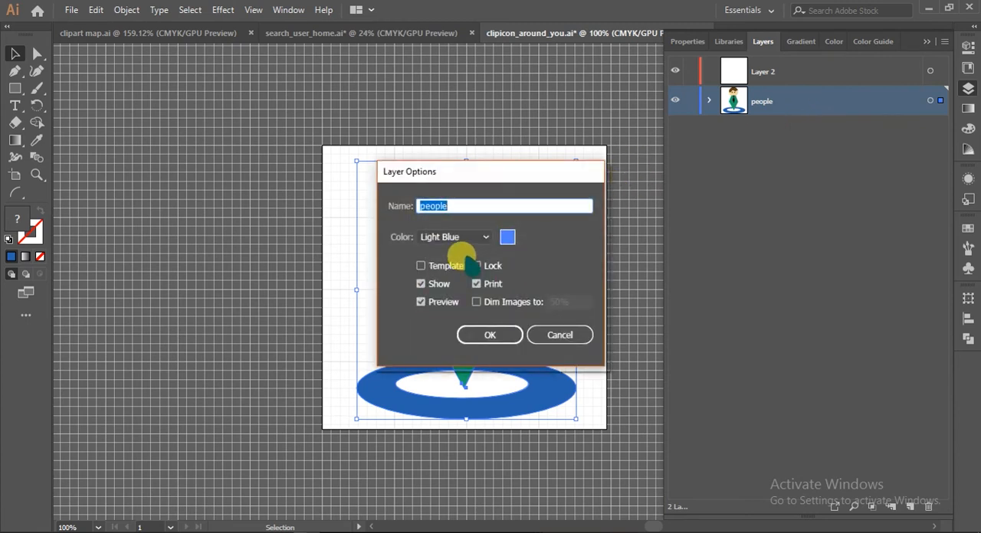
pyautogui.click(507, 237)
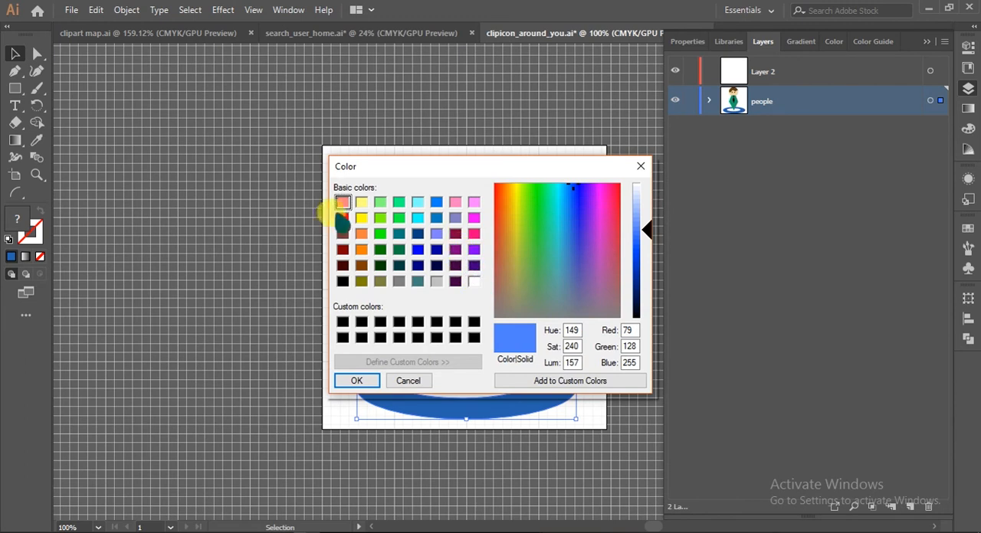
pyautogui.click(342, 218)
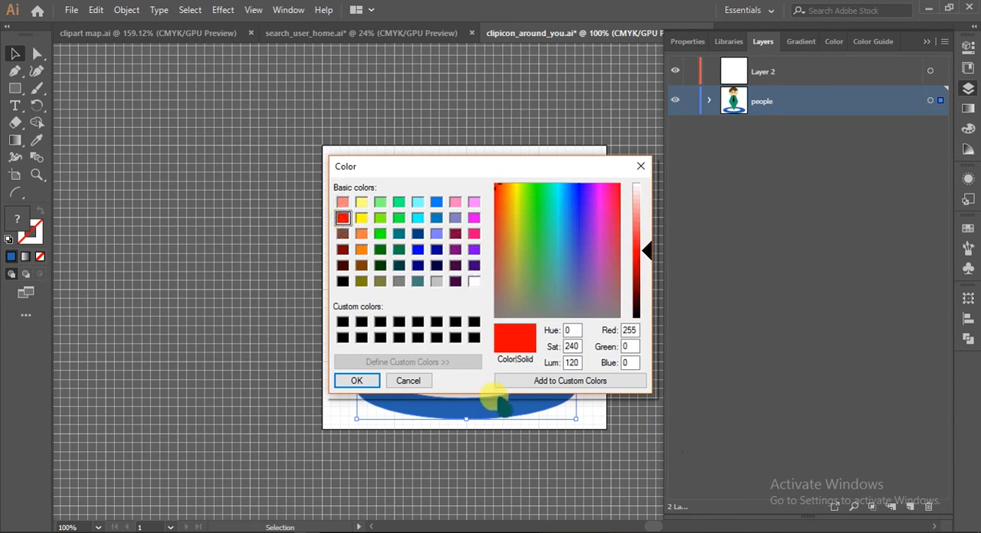
pyautogui.click(357, 381)
pyautogui.click(490, 337)
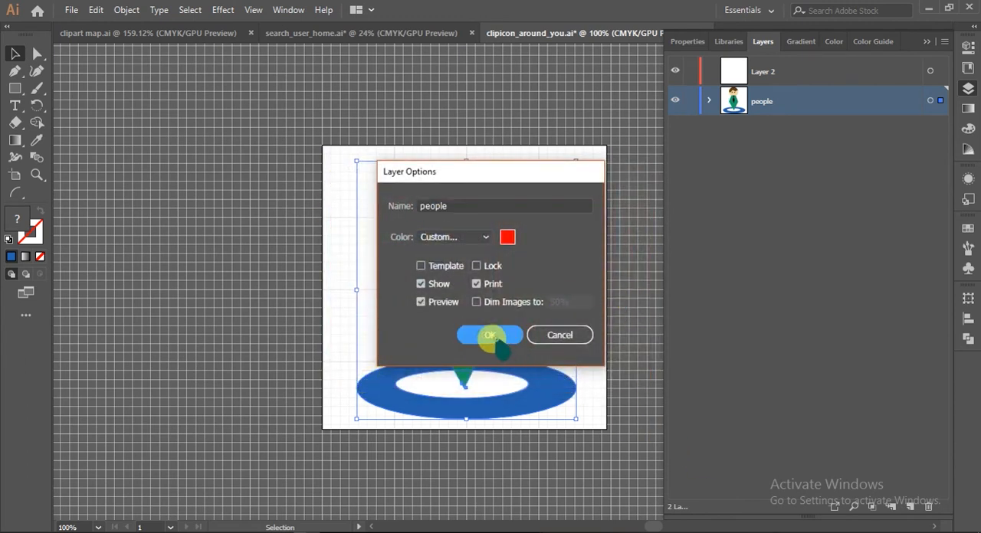
pyautogui.click(801, 242)
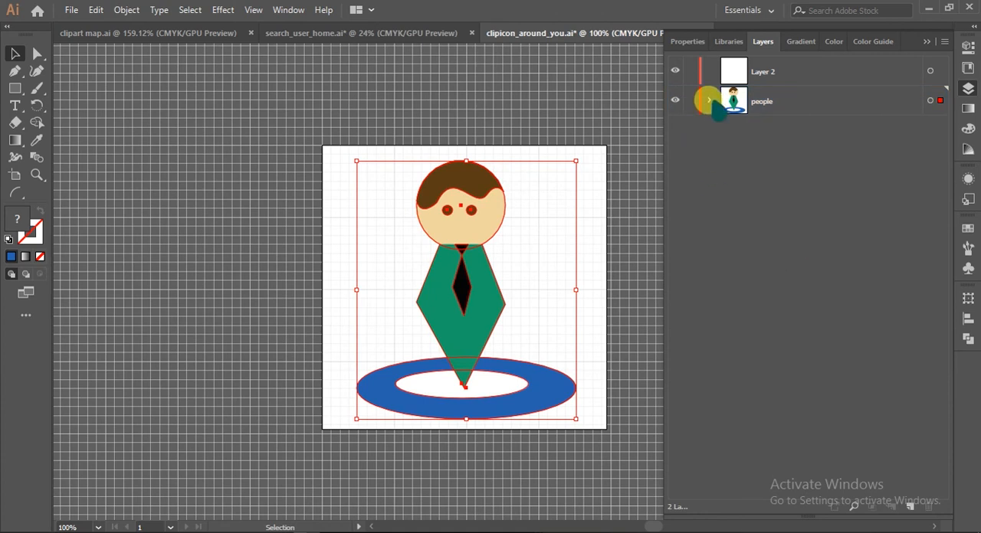
# Change the layer colour of Layer 2 to a custom purple
pyautogui.click(766, 68)
pyautogui.doubleClick(767, 67)
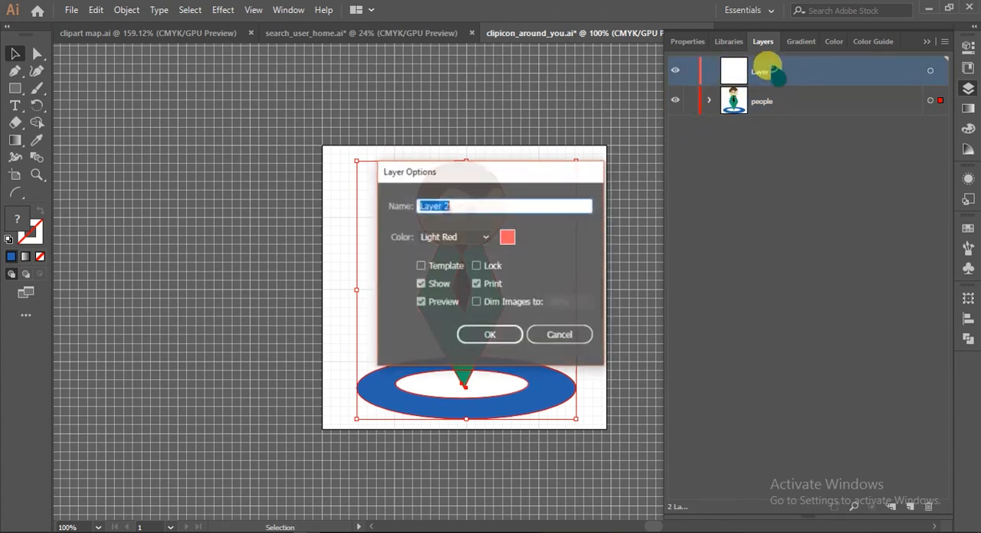
pyautogui.click(508, 237)
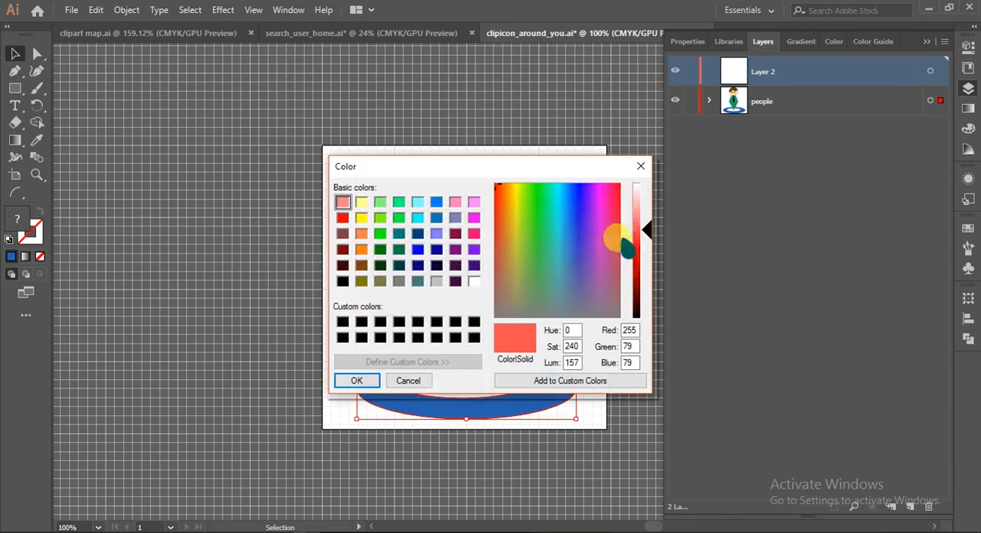
pyautogui.moveTo(605, 206); pyautogui.dragTo(588, 191)
pyautogui.click(356, 381)
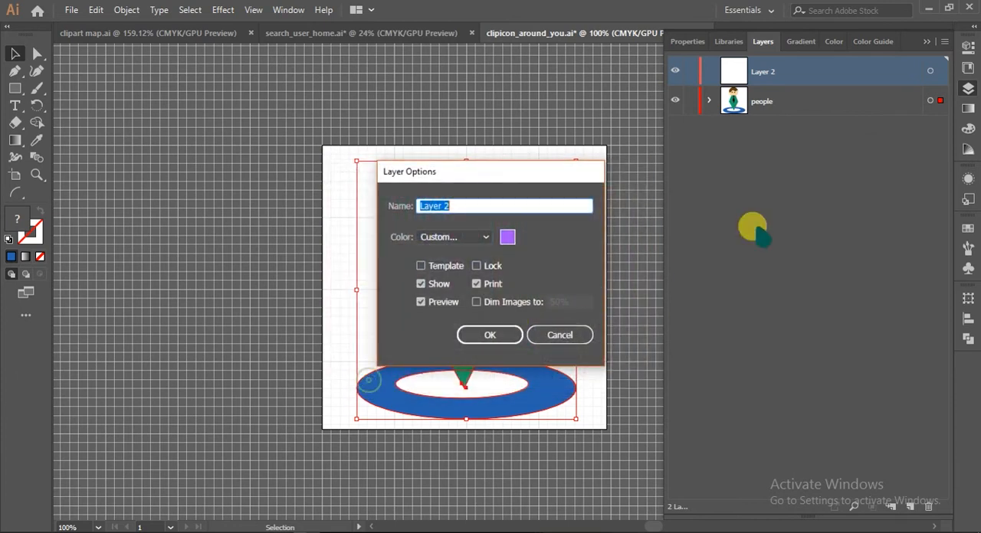
pyautogui.click(483, 334)
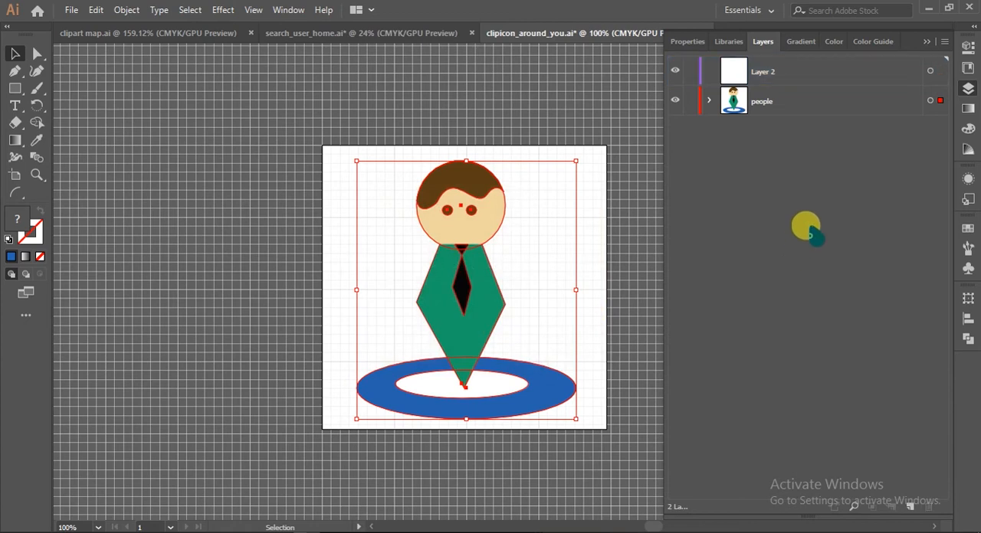
pyautogui.click(758, 70)
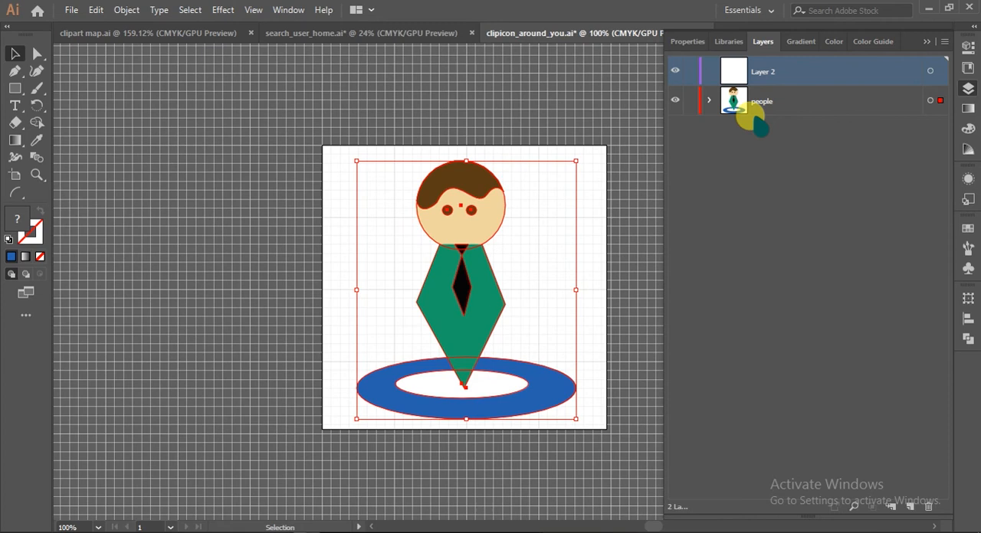
# Expand the people layer and target the layer, its group, the tie, black triangle, both eyes, hair and body one after another
pyautogui.click(709, 100)
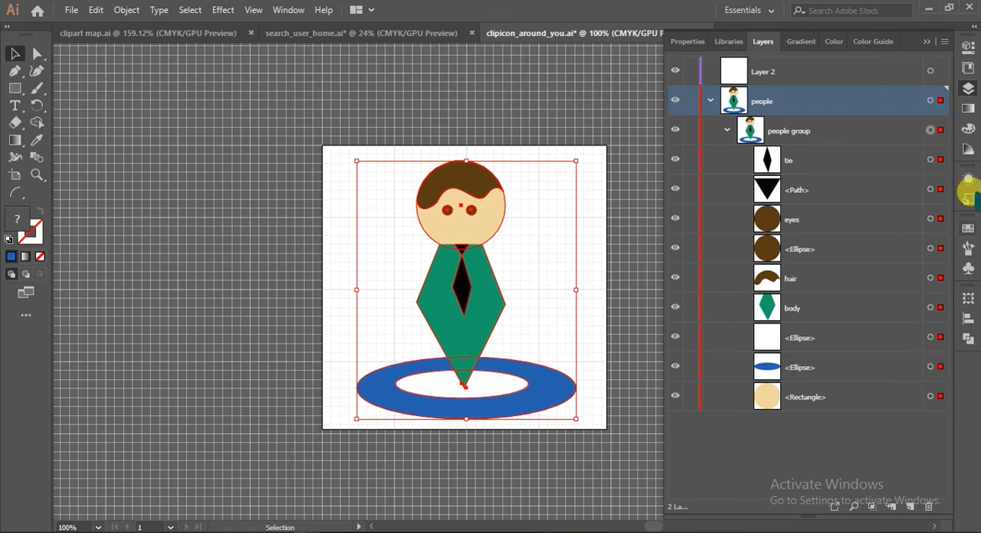
pyautogui.click(930, 101)
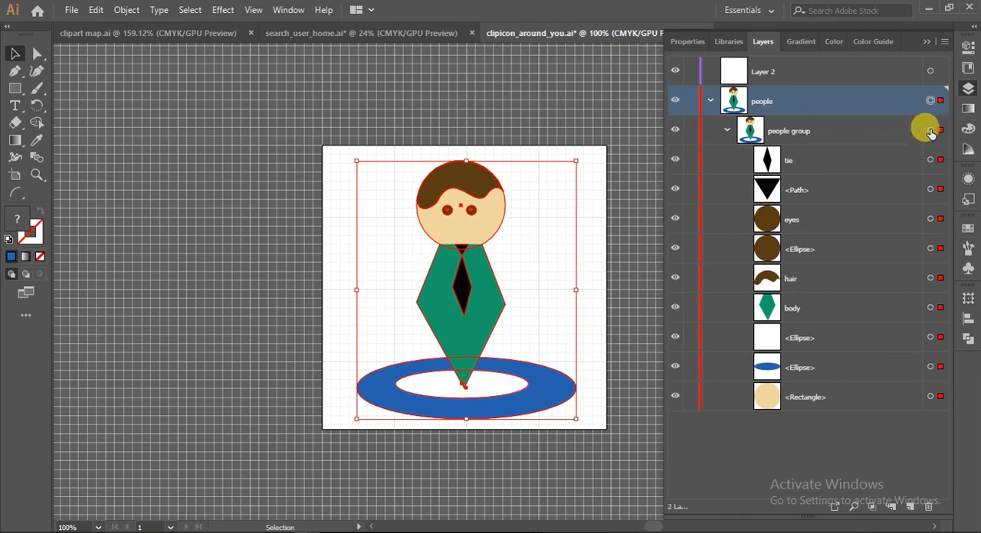
pyautogui.click(930, 131)
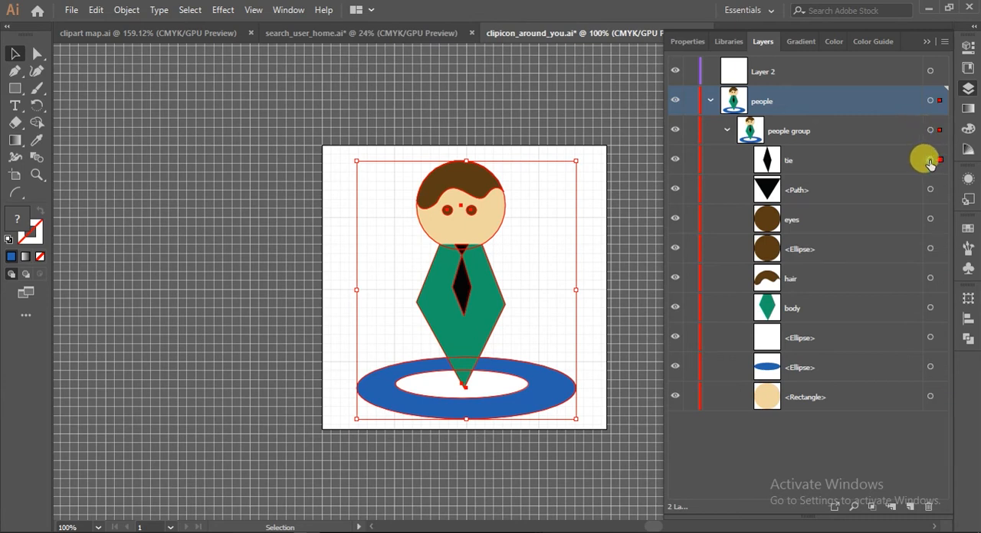
pyautogui.click(930, 160)
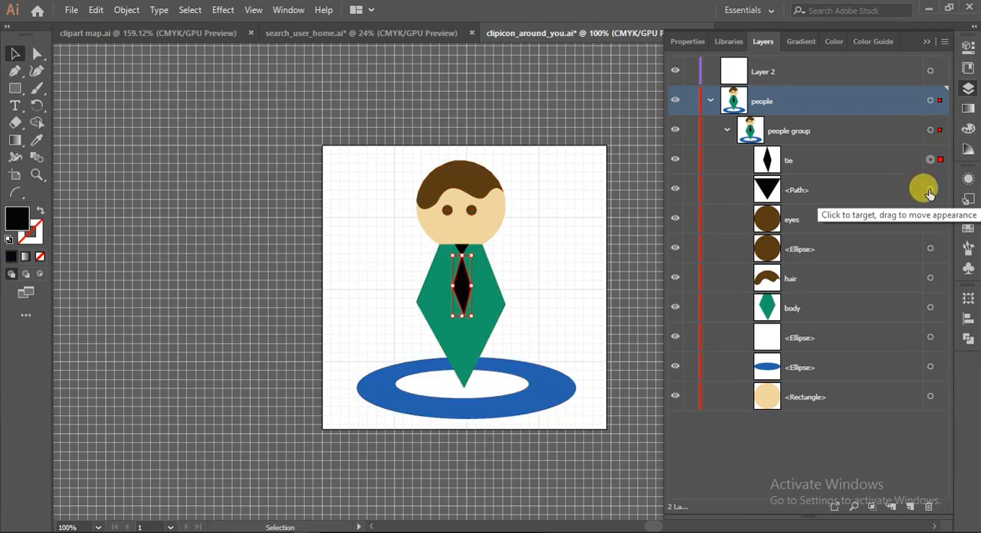
pyautogui.click(929, 190)
pyautogui.click(931, 220)
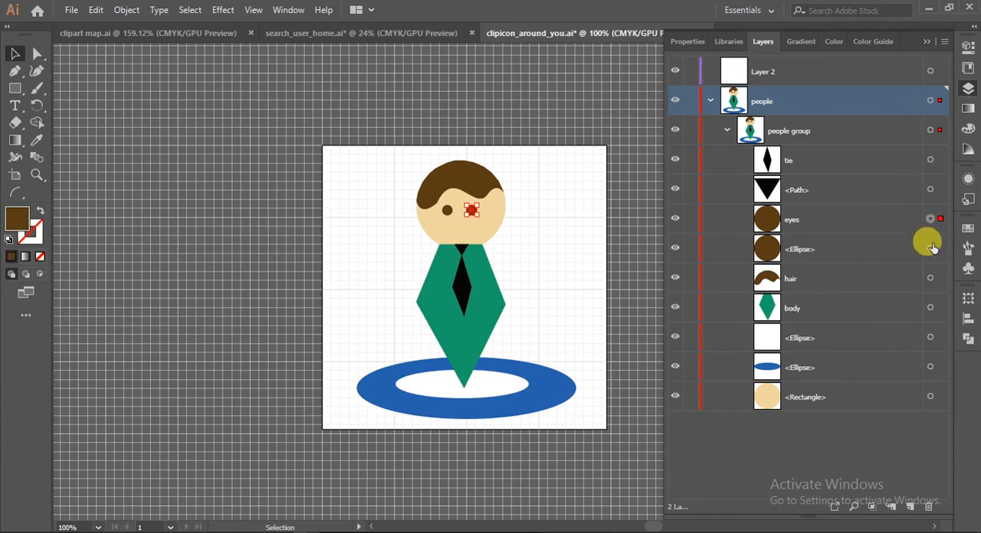
pyautogui.click(931, 249)
pyautogui.click(932, 279)
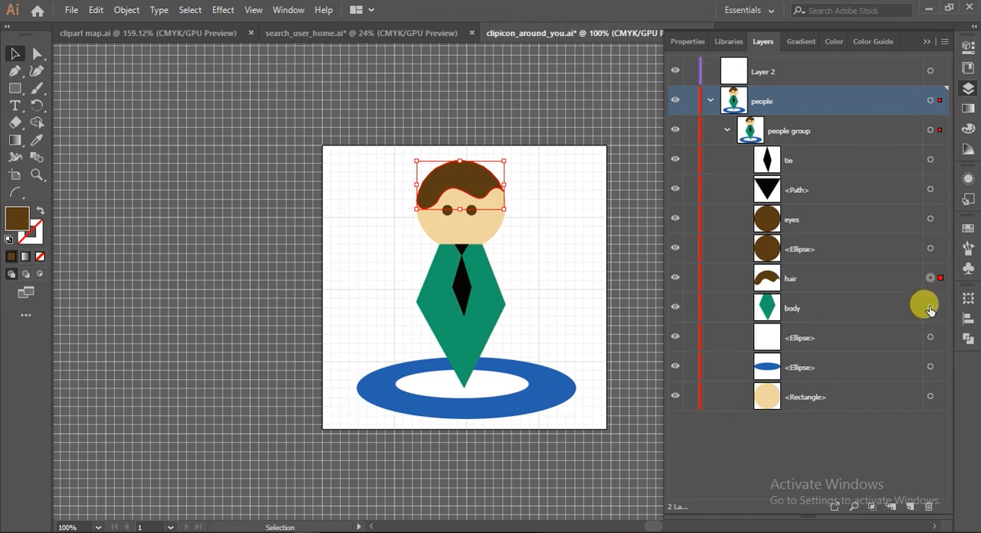
pyautogui.click(930, 308)
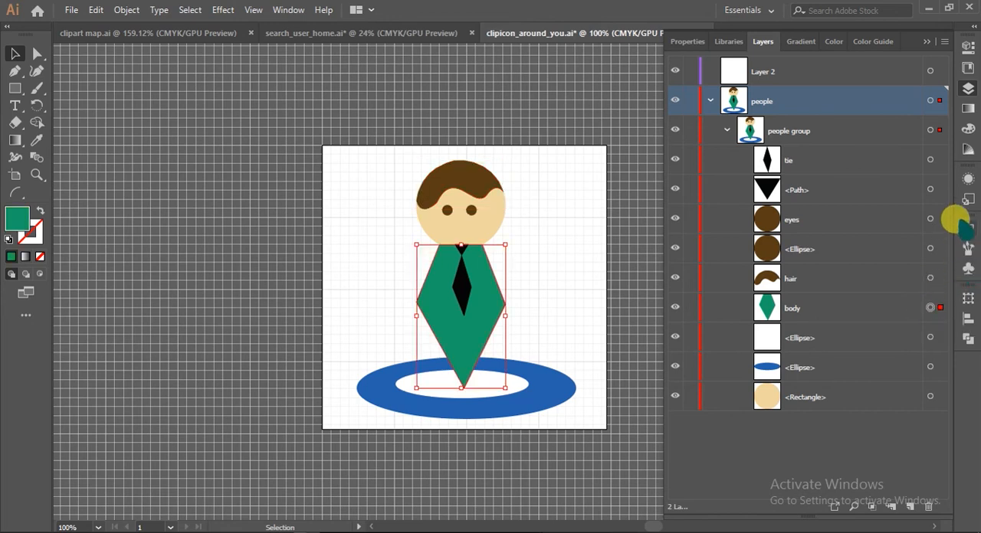
# Add the hair to the targeted body, target the character's left-hand eye ellipse alone, and collapse the people layer
pyautogui.keyDown('shift'); pyautogui.click(930, 279); pyautogui.keyUp('shift')
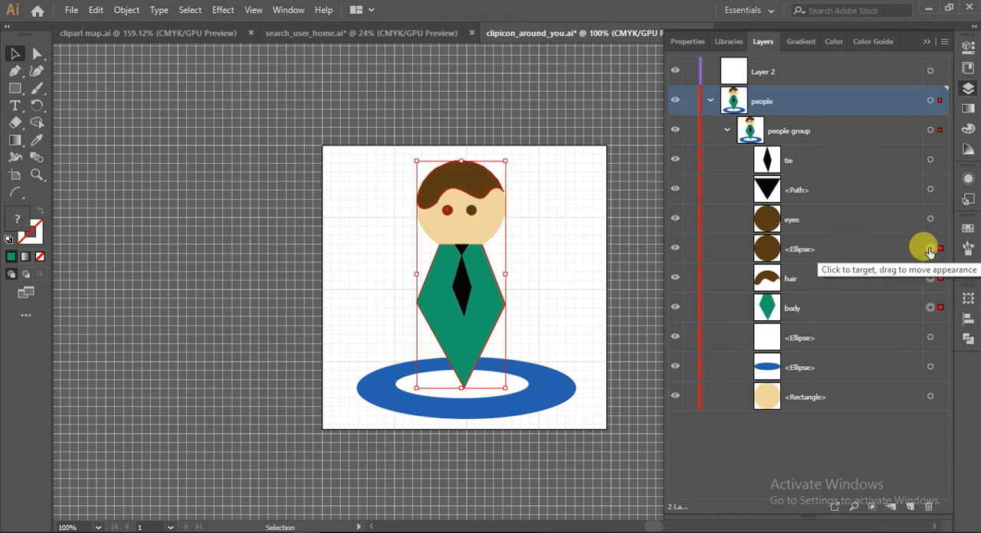
pyautogui.click(930, 249)
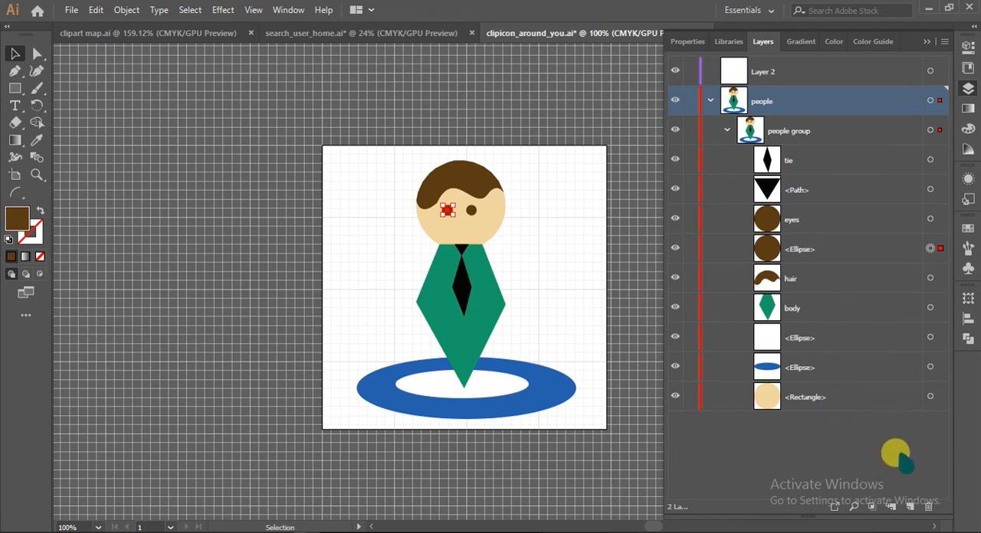
pyautogui.click(710, 101)
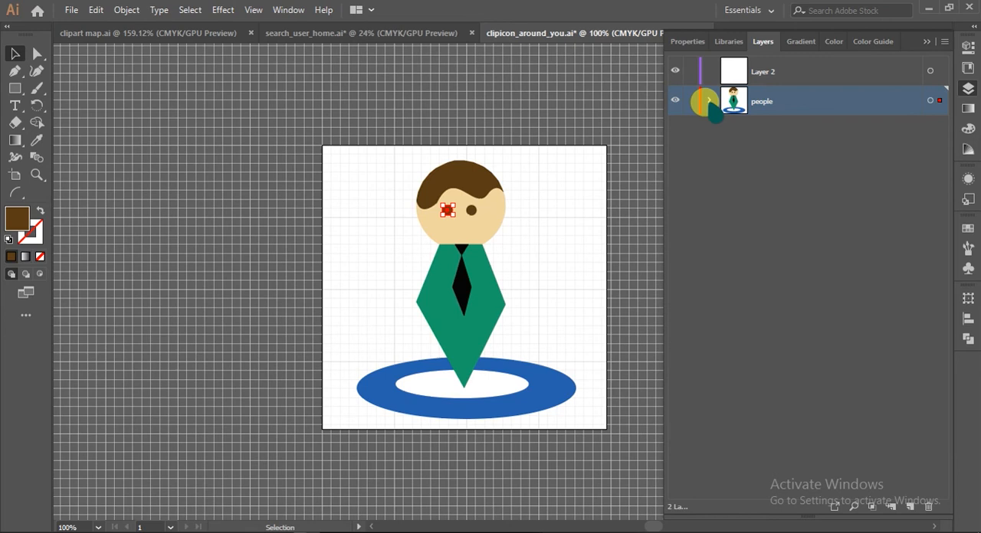
pyautogui.click(862, 230)
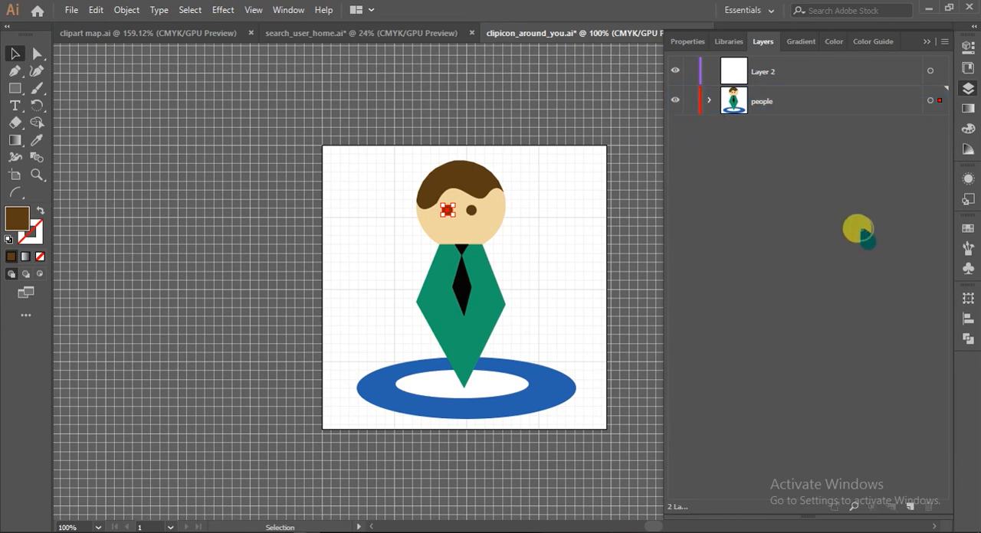
pyautogui.click(710, 101)
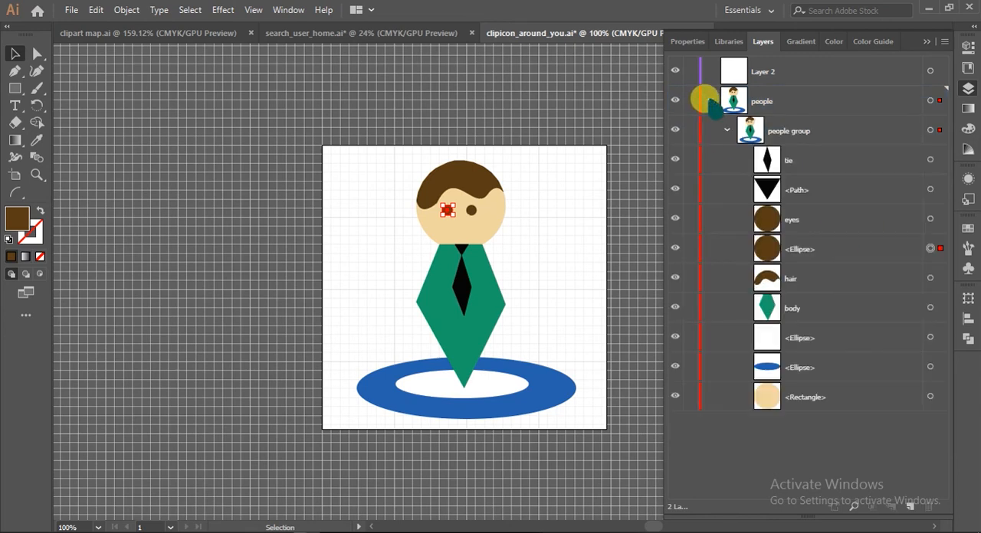
pyautogui.click(710, 101)
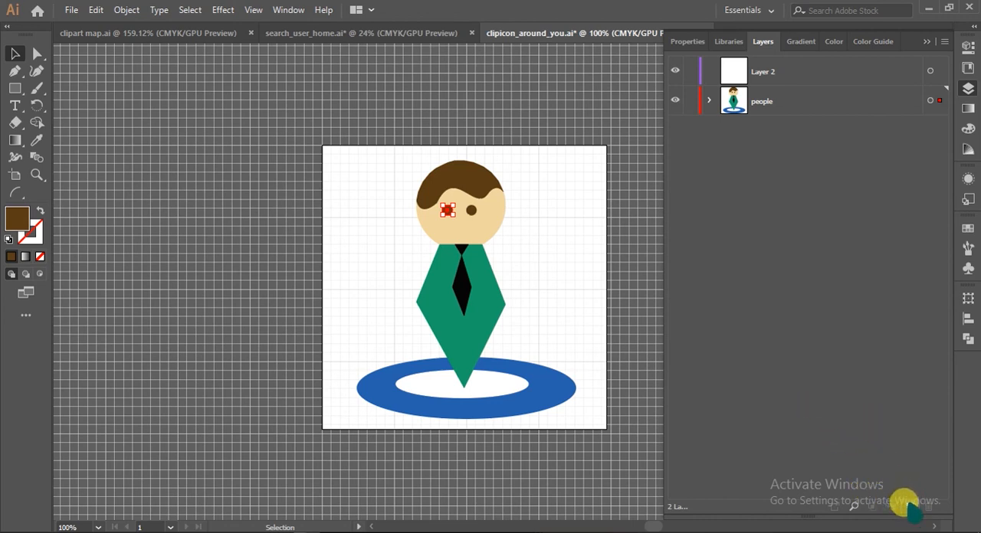
# Add a new layer above the people layer and check its layer options without changing them
pyautogui.click(910, 506)
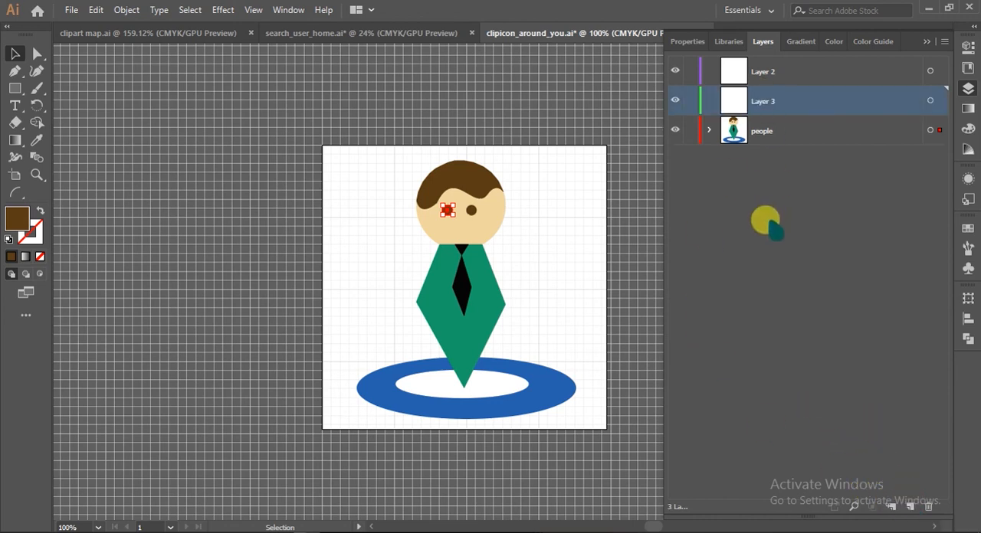
pyautogui.moveTo(770, 107)
pyautogui.mouseDown()
pyautogui.moveTo(756, 41)
pyautogui.moveTo(762, 120)
pyautogui.moveTo(781, 80)
pyautogui.moveTo(771, 48)
pyautogui.moveTo(775, 100)
pyautogui.mouseUp()
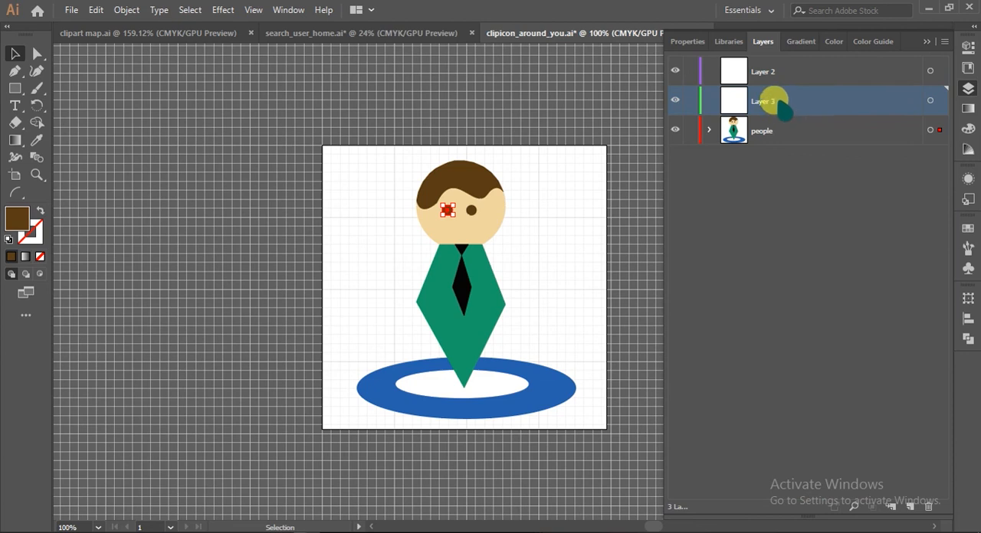
pyautogui.doubleClick(767, 101)
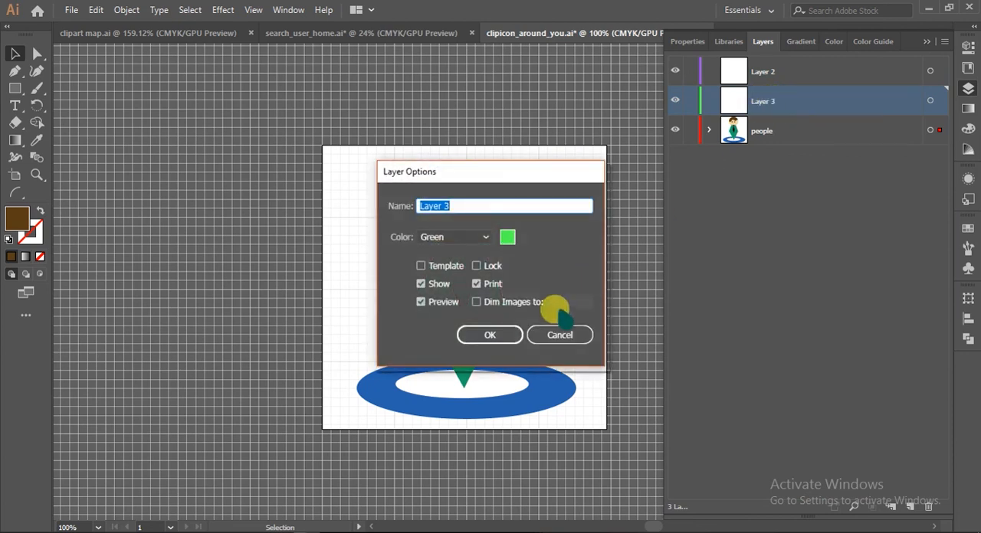
pyautogui.click(563, 335)
# Move the tie out of the people group into Layer 3
pyautogui.click(709, 131)
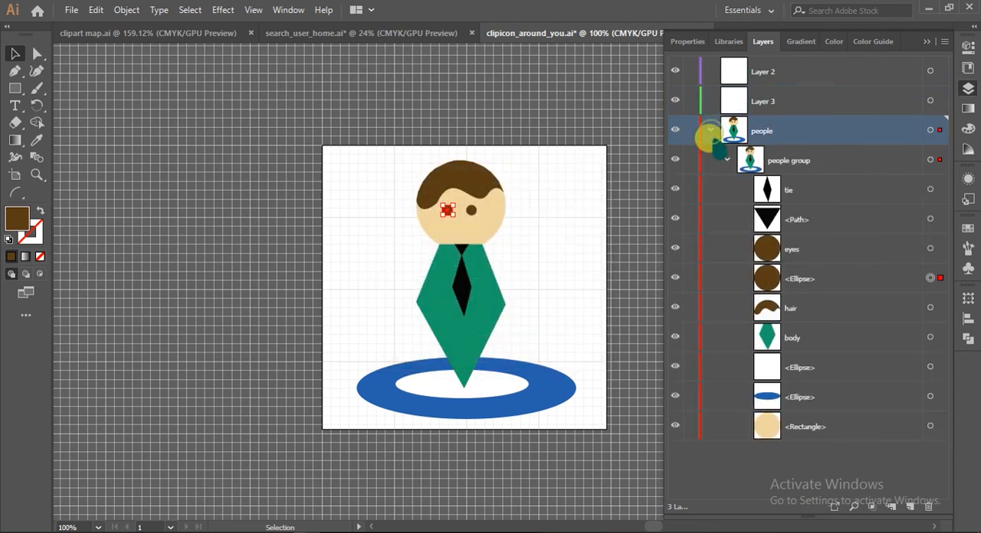
pyautogui.click(811, 191)
pyautogui.moveTo(811, 192)
pyautogui.mouseDown()
pyautogui.moveTo(804, 153)
pyautogui.moveTo(812, 187)
pyautogui.mouseUp()
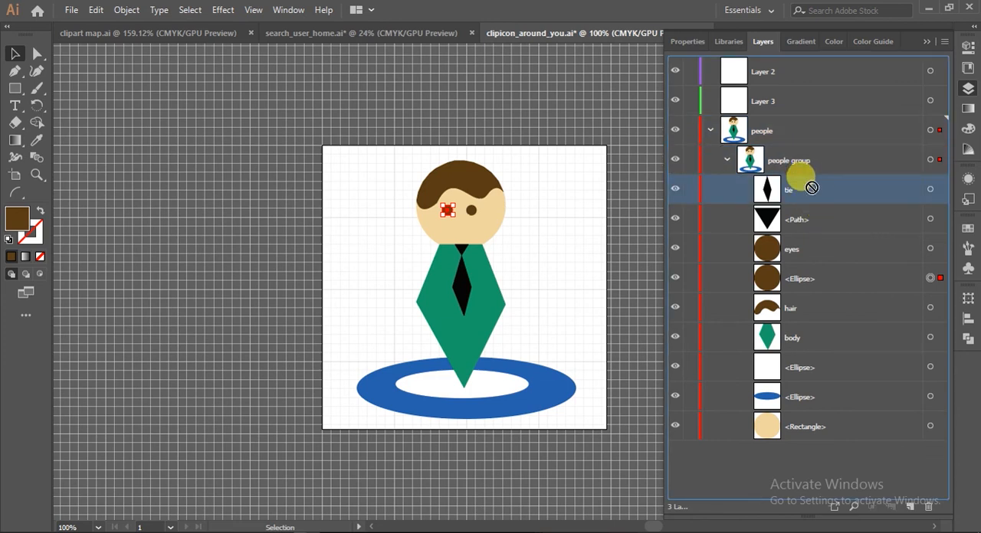
pyautogui.moveTo(812, 187); pyautogui.dragTo(802, 100)
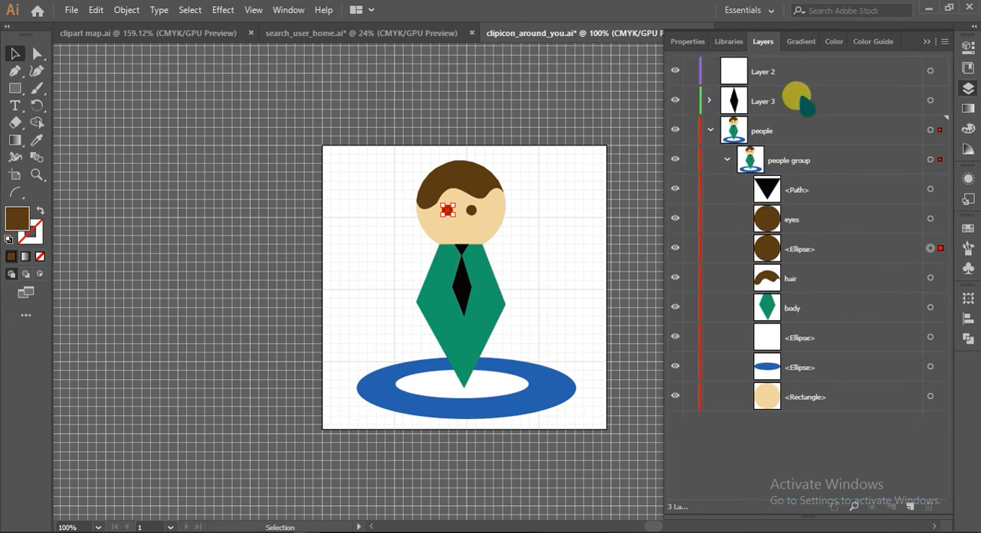
pyautogui.click(710, 131)
pyautogui.click(709, 130)
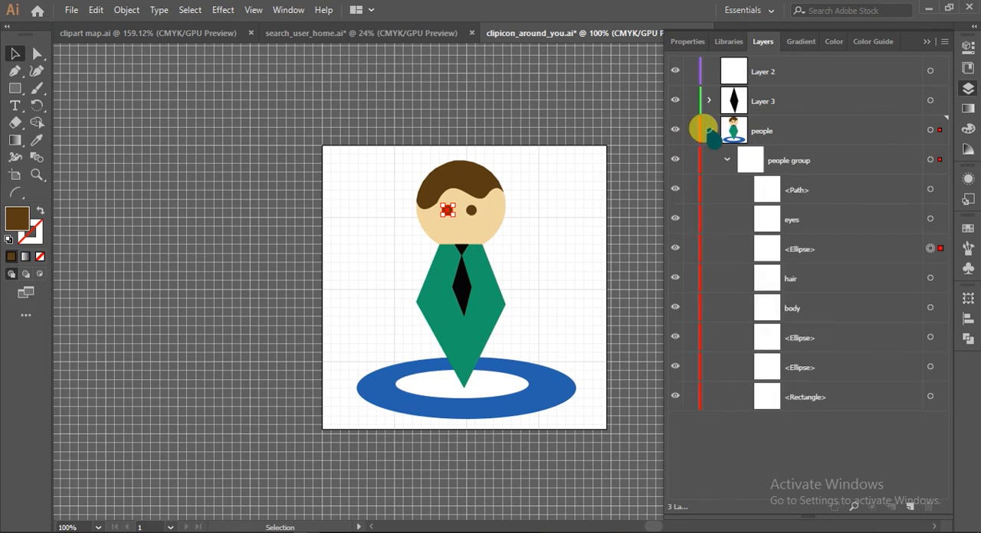
# Move the hair from the people group into Layer 2, and deselect all artwork
pyautogui.click(790, 283)
pyautogui.keyDown('ctrl'); pyautogui.click(786, 72); pyautogui.keyUp('ctrl')
pyautogui.moveTo(789, 77); pyautogui.dragTo(786, 71)
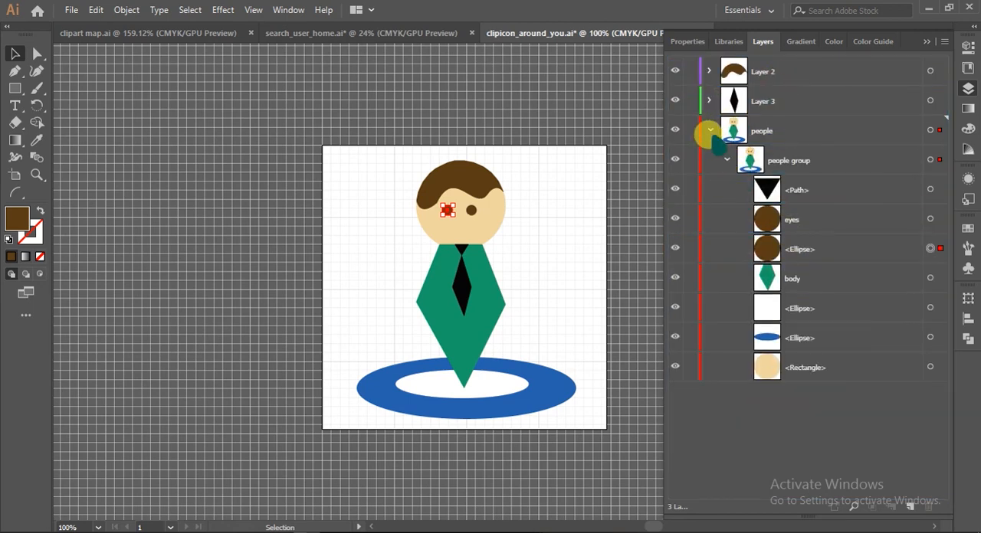
pyautogui.click(709, 130)
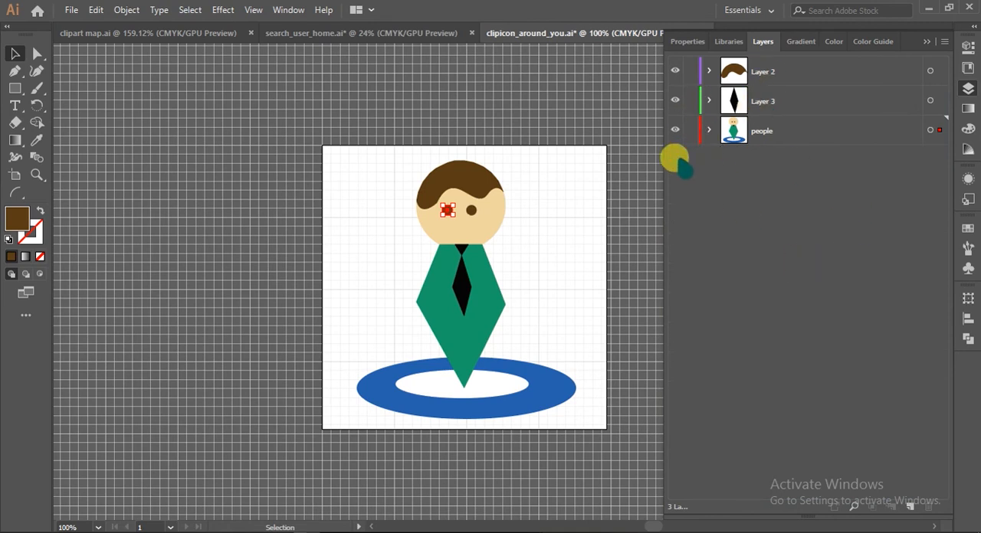
pyautogui.click(587, 264)
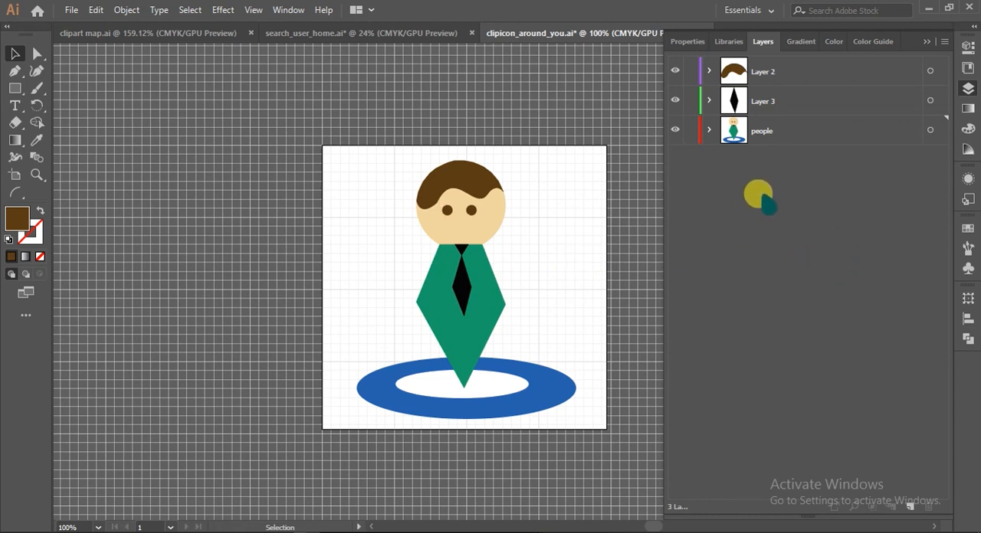
# Move Layer 2 below the people layer, and bring it back up between Layer 3 and people
pyautogui.click(778, 71)
pyautogui.moveTo(808, 74); pyautogui.dragTo(778, 179)
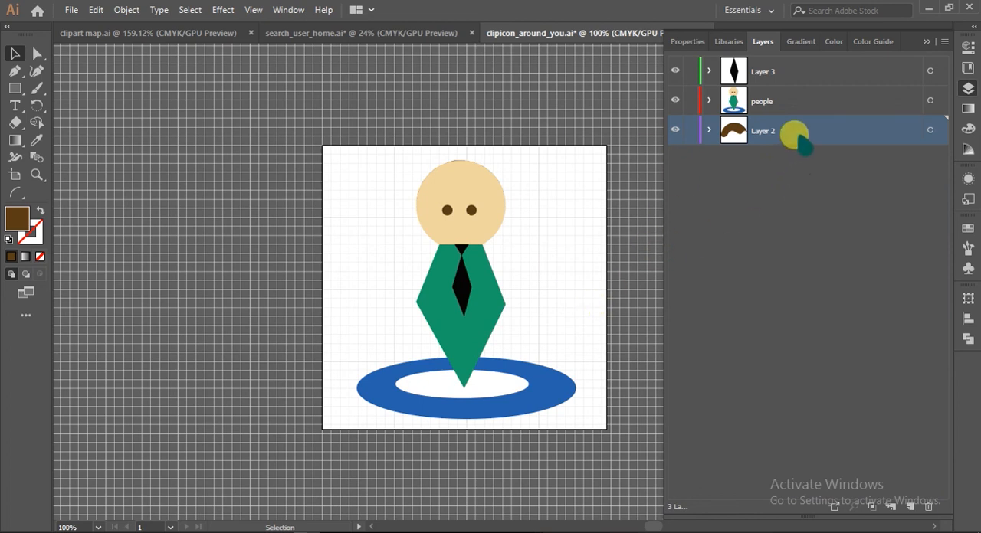
pyautogui.moveTo(797, 138); pyautogui.dragTo(793, 95)
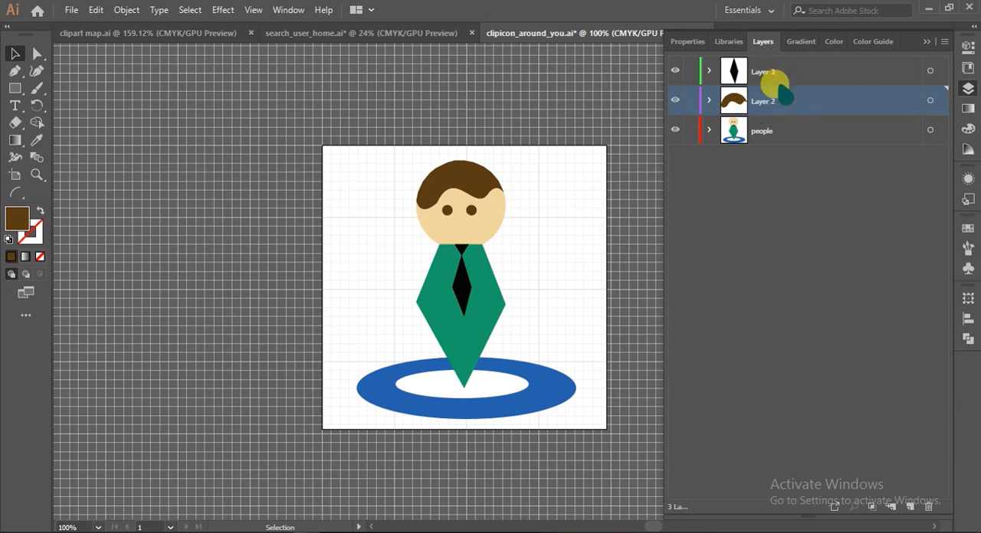
# Expand the people layer and move the body below the blue ellipse in the people group
pyautogui.click(708, 130)
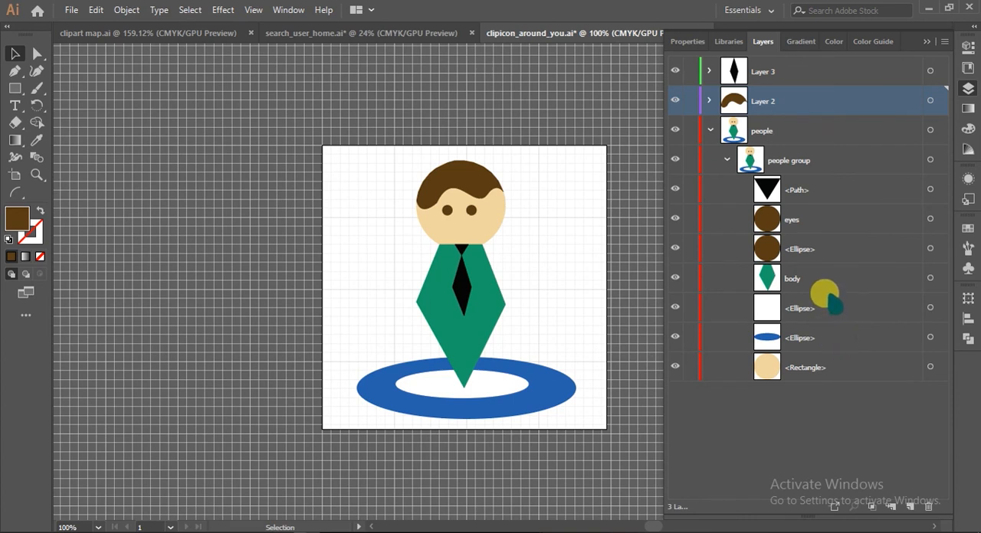
pyautogui.click(808, 220)
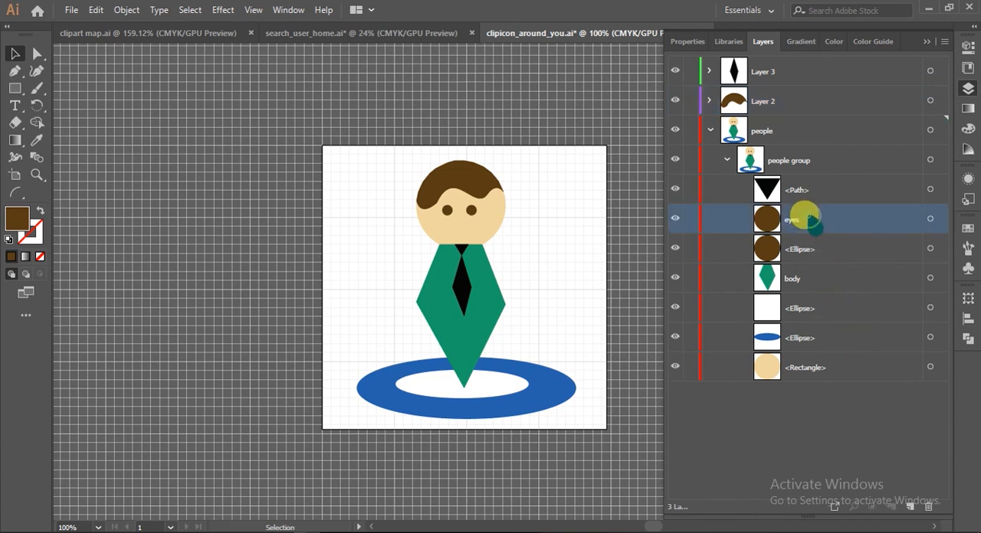
pyautogui.click(815, 280)
pyautogui.moveTo(816, 280); pyautogui.dragTo(805, 353)
pyautogui.click(472, 388)
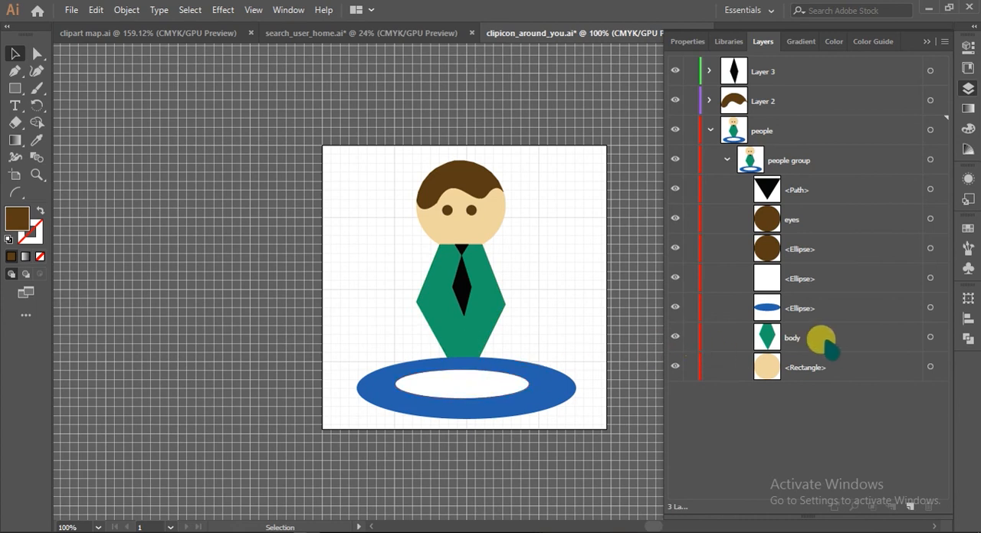
# Restack the blue and white ellipses beneath the body with the white one above the blue, and collapse the people layer
pyautogui.moveTo(811, 309); pyautogui.dragTo(811, 360)
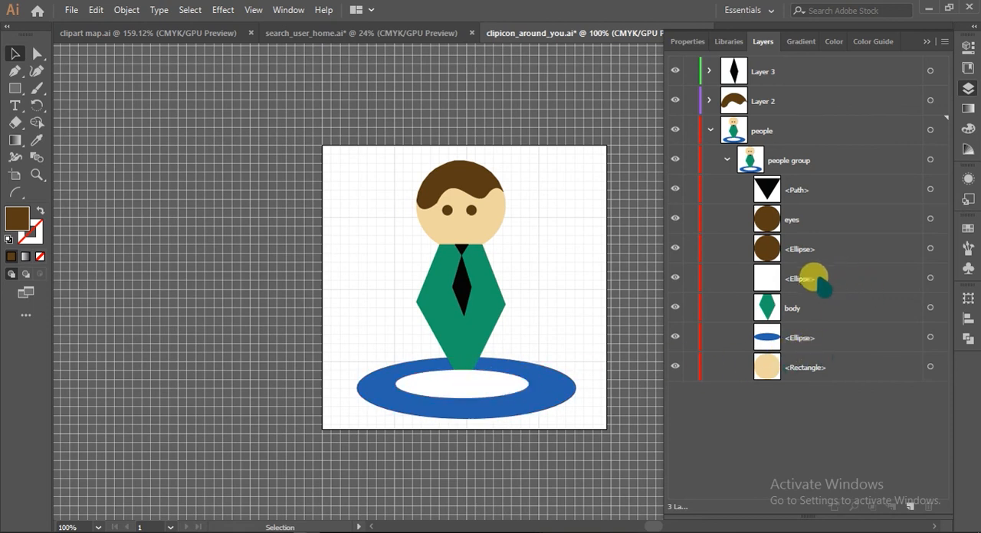
pyautogui.moveTo(806, 280); pyautogui.dragTo(802, 354)
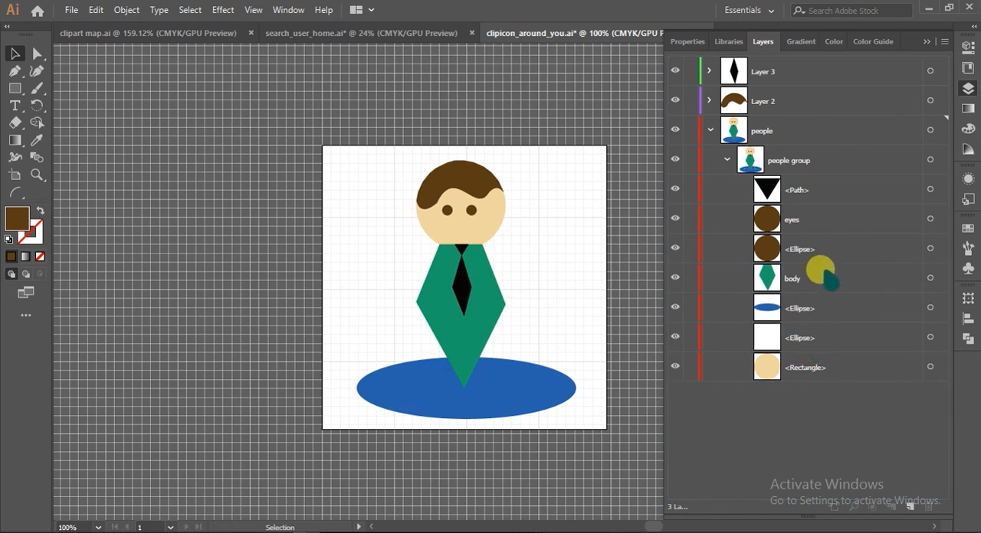
pyautogui.moveTo(818, 342); pyautogui.dragTo(810, 301)
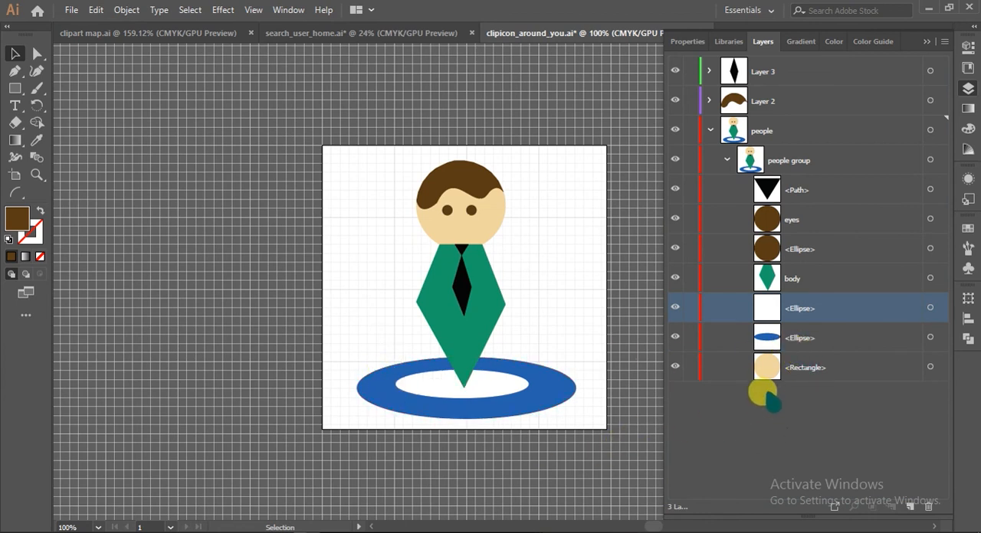
pyautogui.click(709, 131)
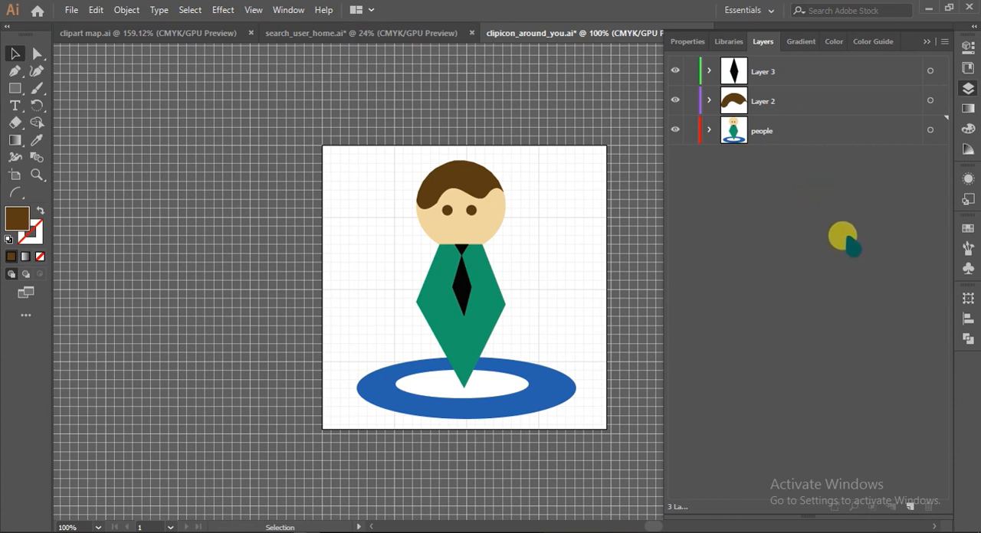
# Select all the artwork on the people layer
pyautogui.click(942, 124)
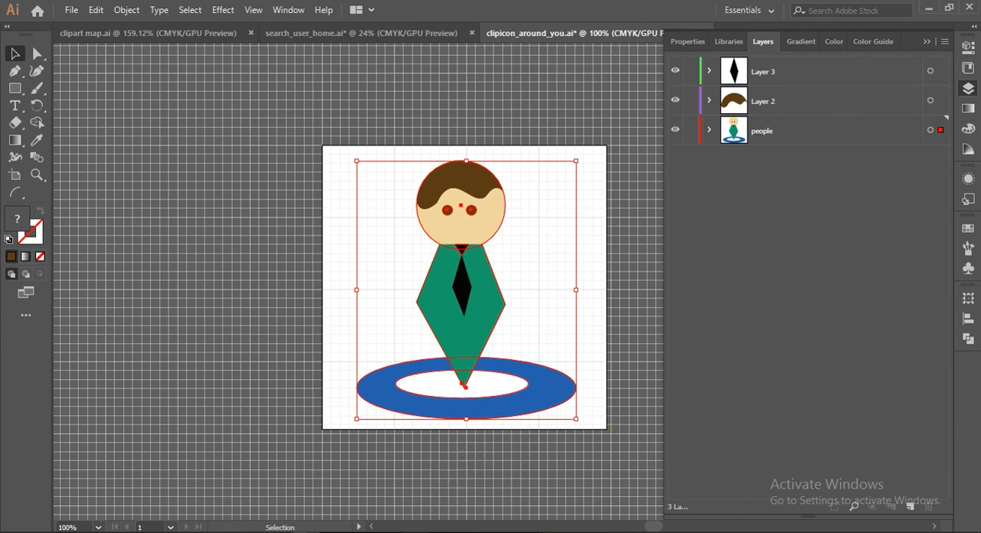
pyautogui.click(416, 532)
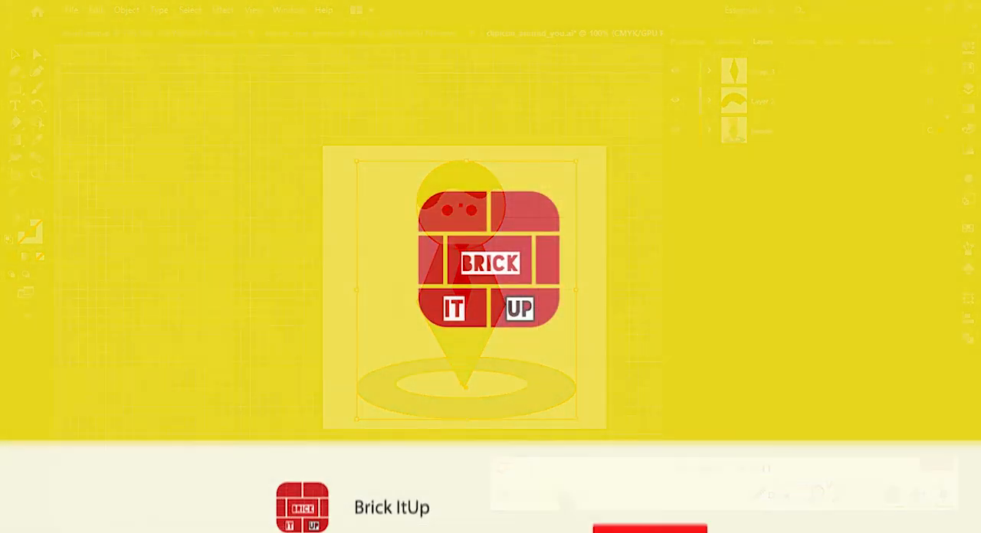